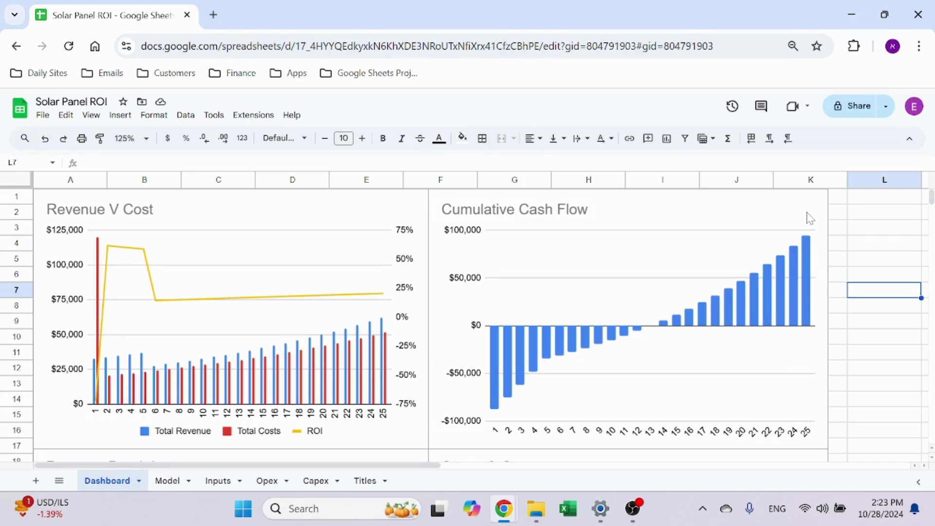
Step: Inspect the Cumulative Cash Flow chart, which turns positive around year 14
click(812, 244)
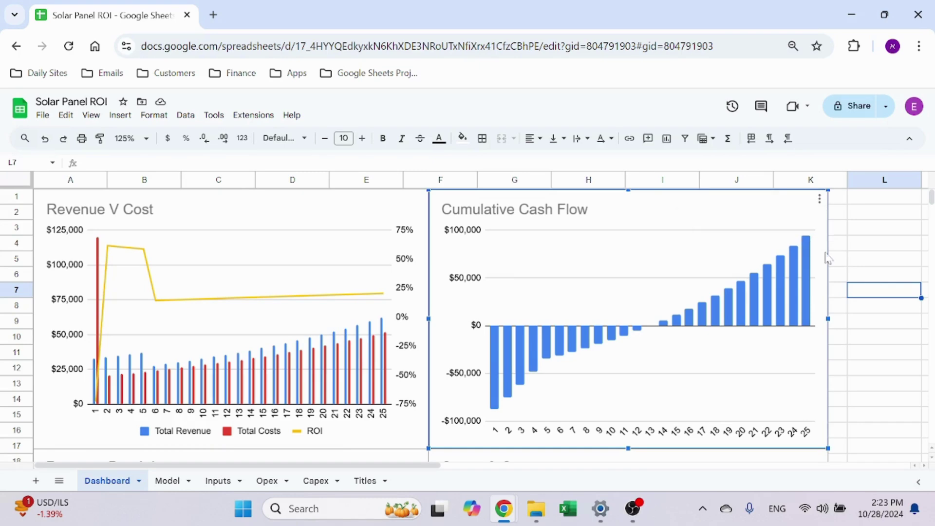
click(852, 266)
scroll(415, 319, down, 6)
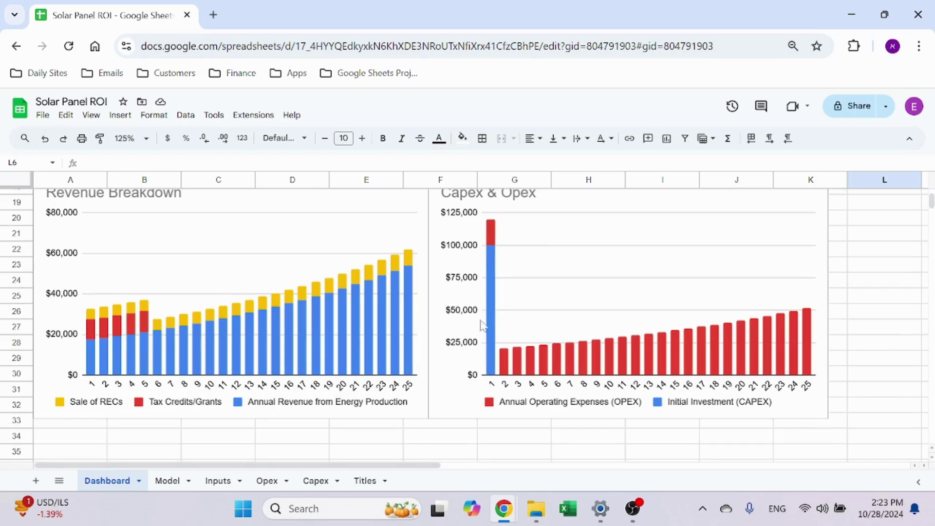
click(872, 298)
scroll(871, 302, up, 2)
scroll(871, 303, down, 2)
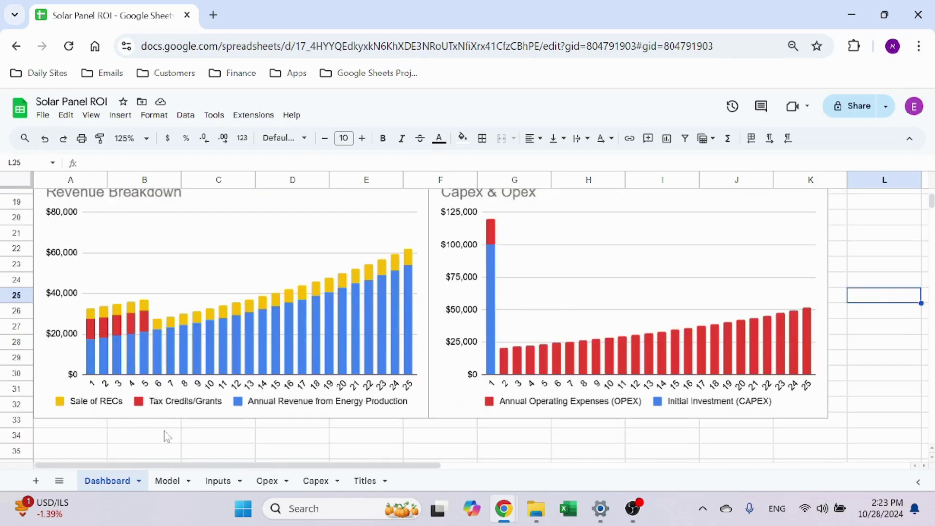
Step: Set the Dashboard zoom to 100% and return to the top of the sheet
click(125, 138)
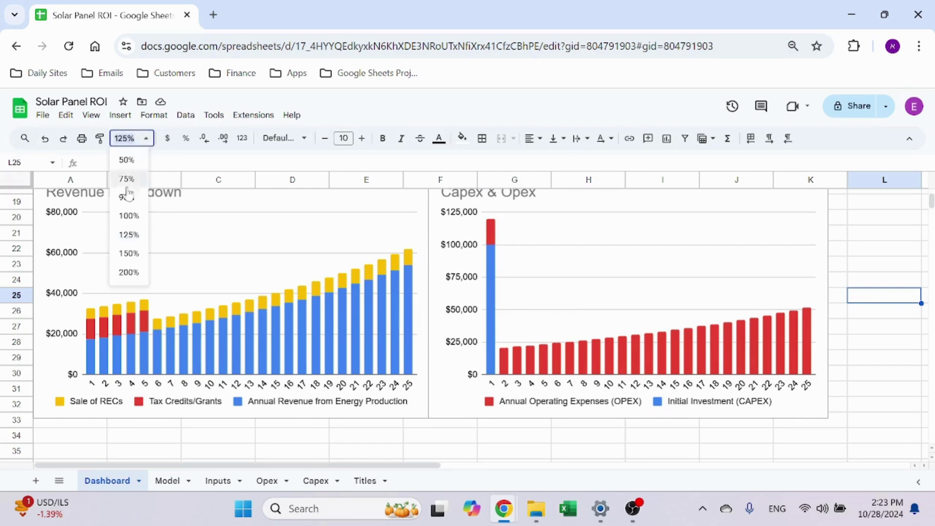
click(129, 216)
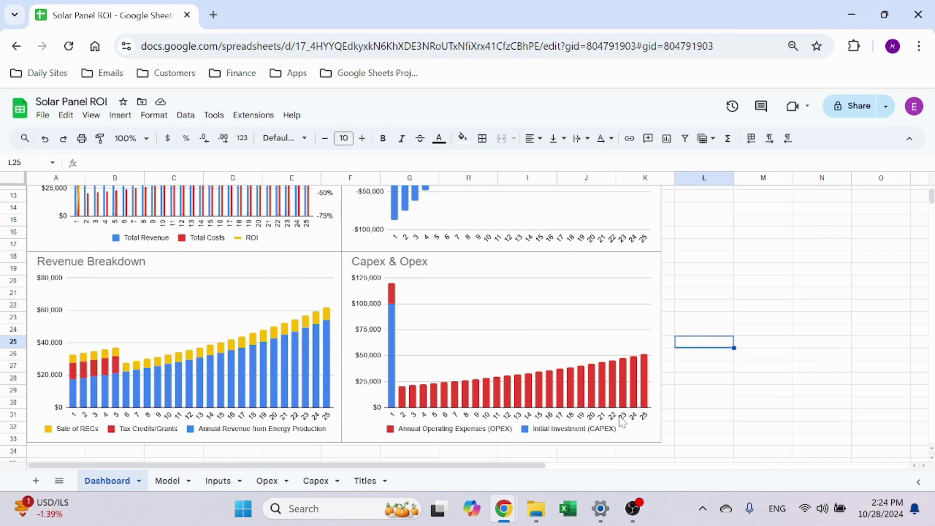
click(389, 325)
scroll(745, 297, up, 3)
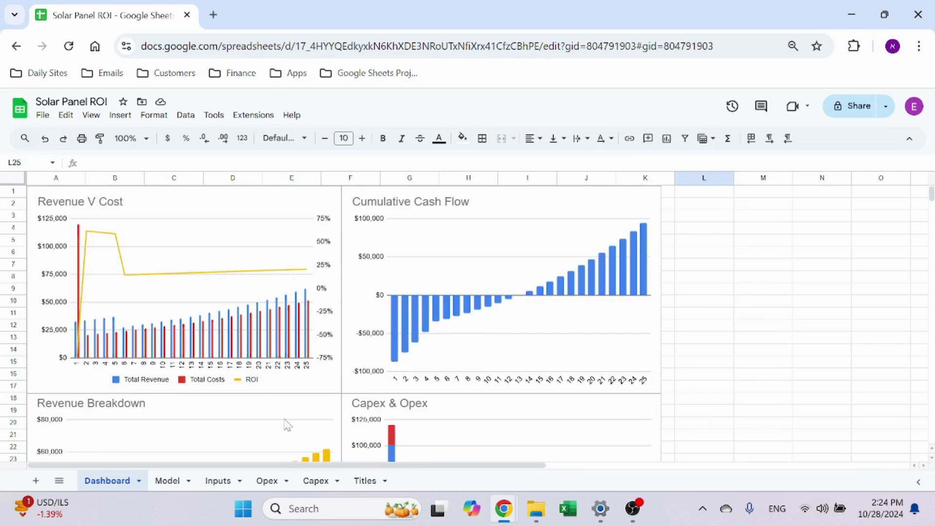
Step: Review the Capex cost items and the Total Capex formula =SUM(B2:B7) giving $100,000
click(316, 482)
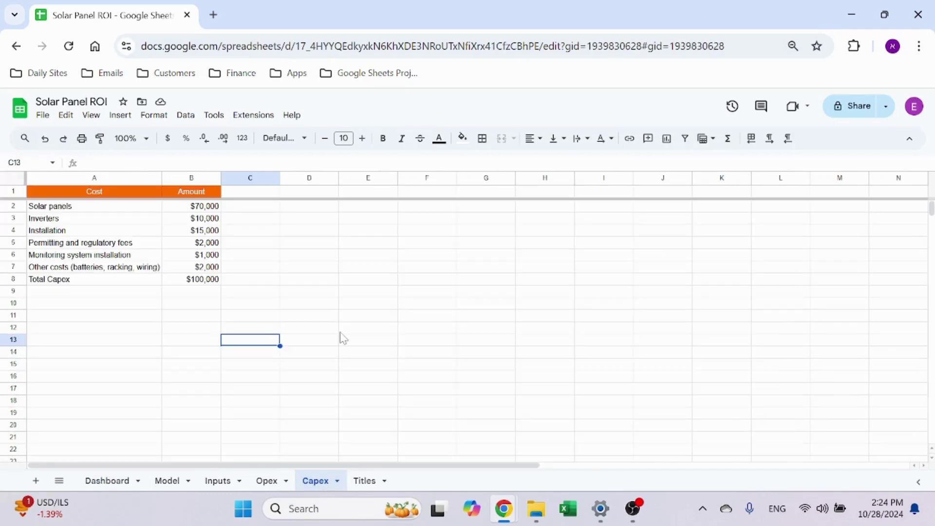
click(171, 218)
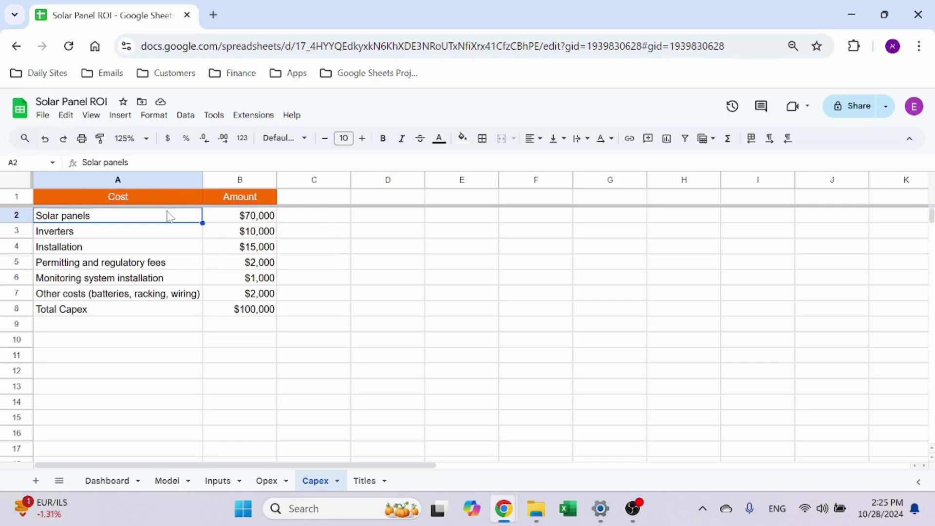
click(155, 249)
click(157, 300)
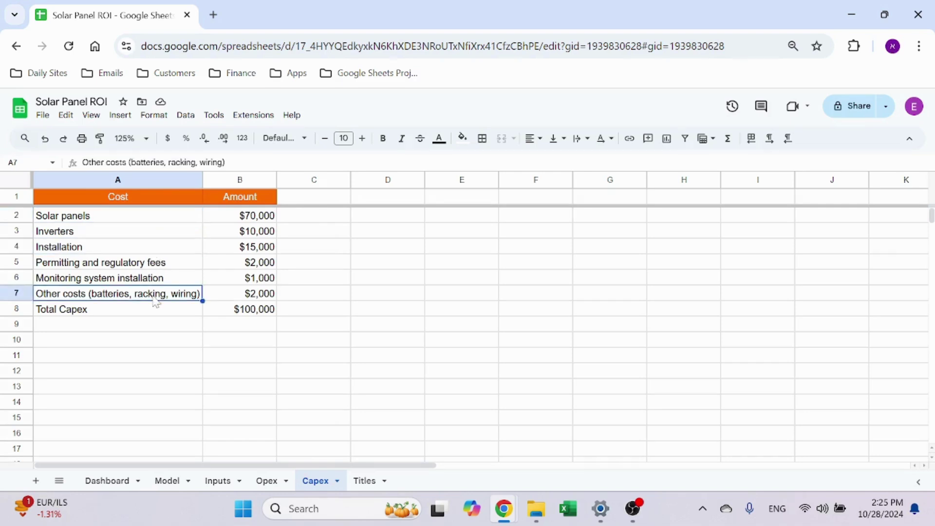
click(240, 179)
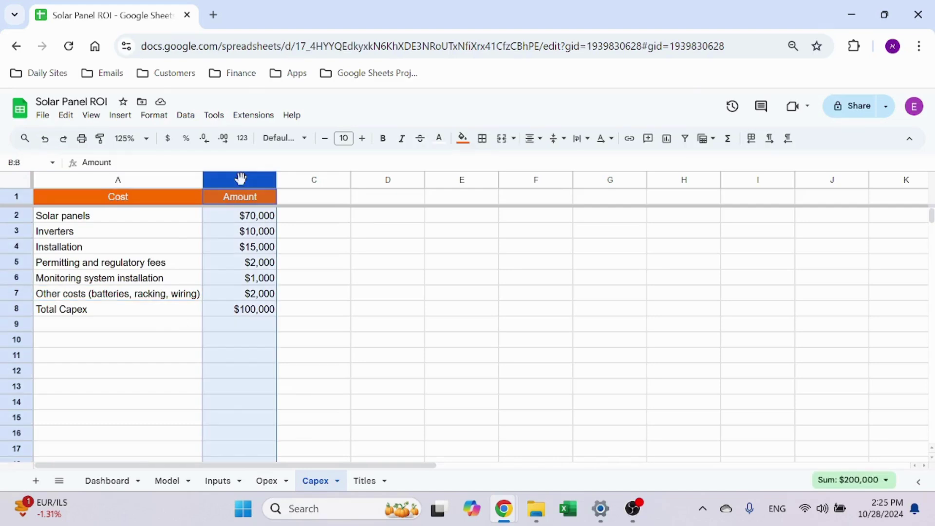
click(236, 310)
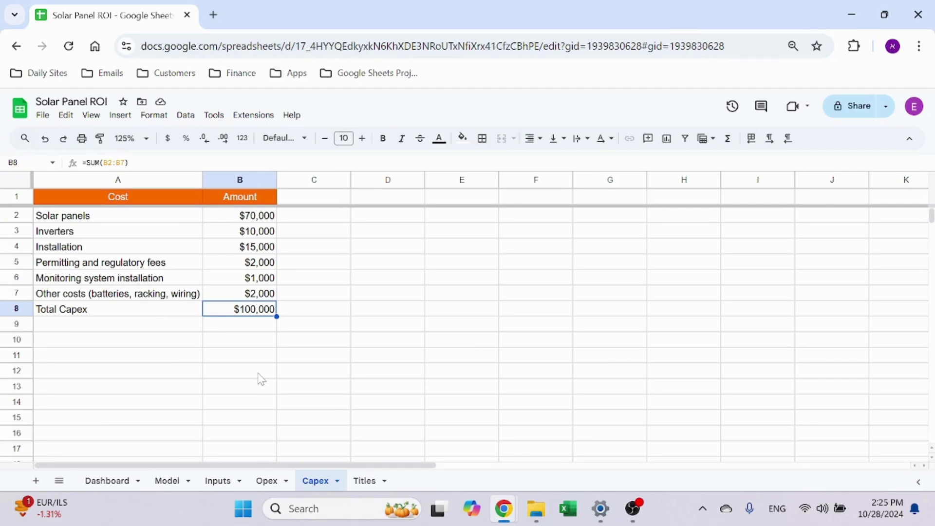
click(302, 345)
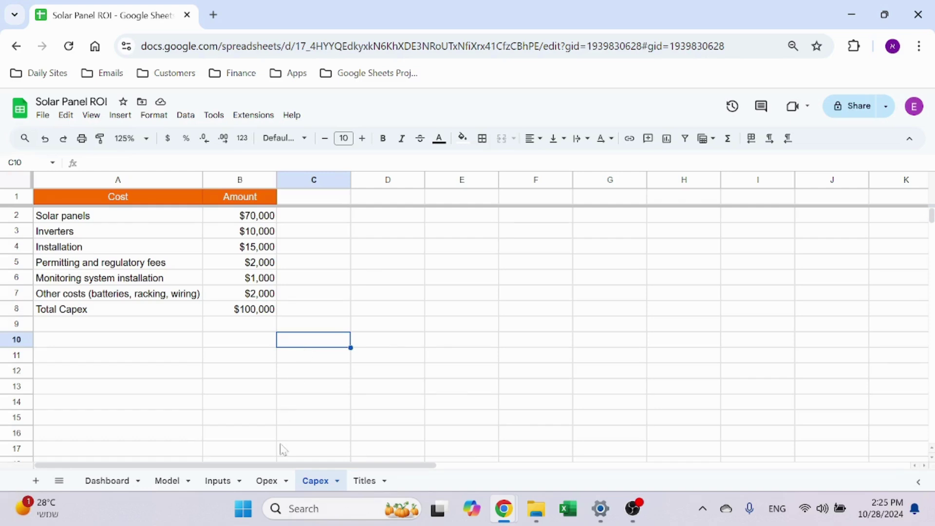
Step: Review the Opex cost items, property tax amount and the 3% maintenance rate in C3
click(267, 480)
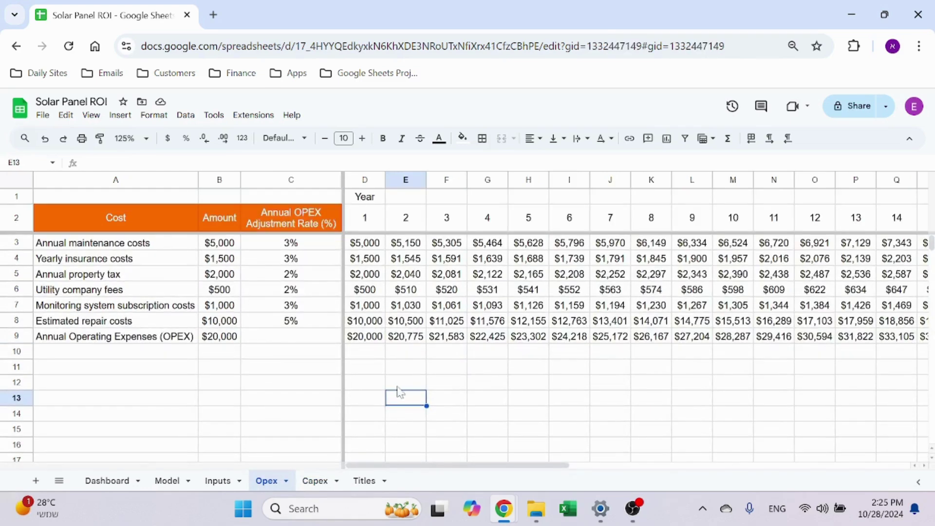
drag(132, 247, 129, 336)
click(141, 258)
click(145, 247)
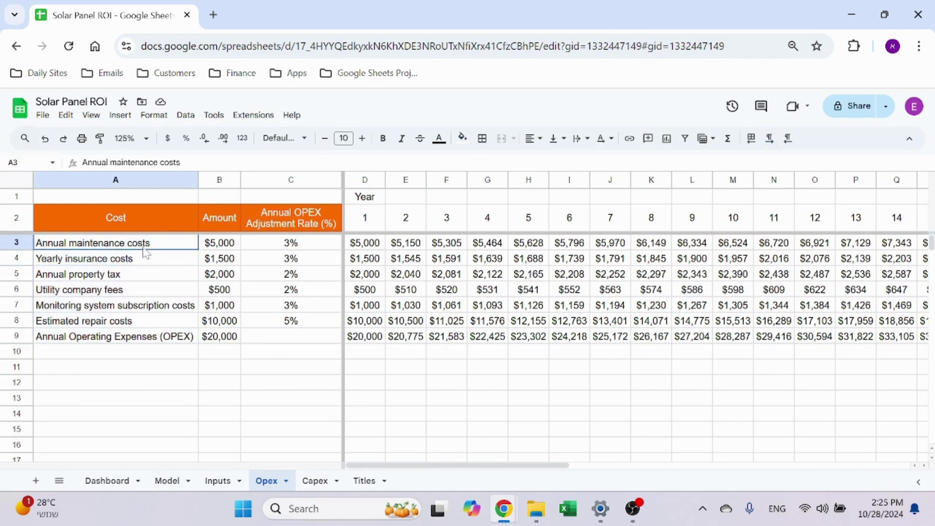
click(141, 262)
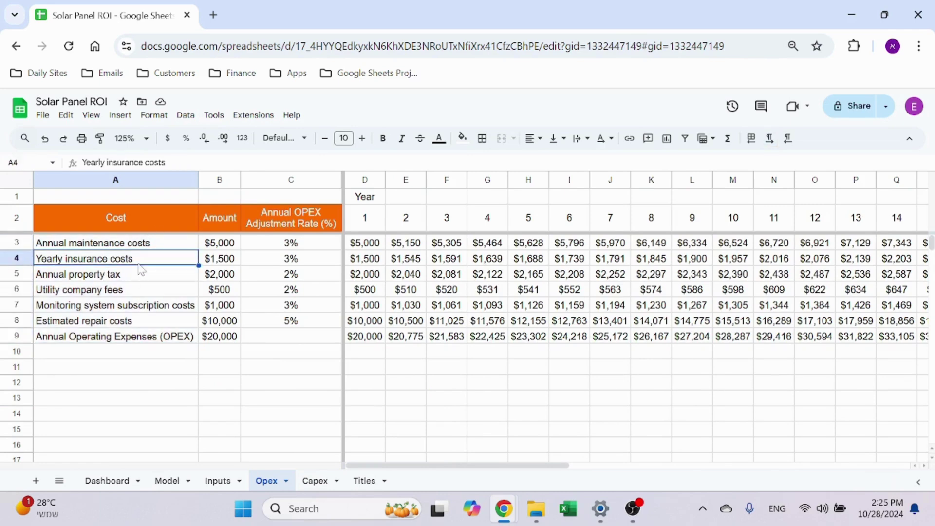
click(219, 273)
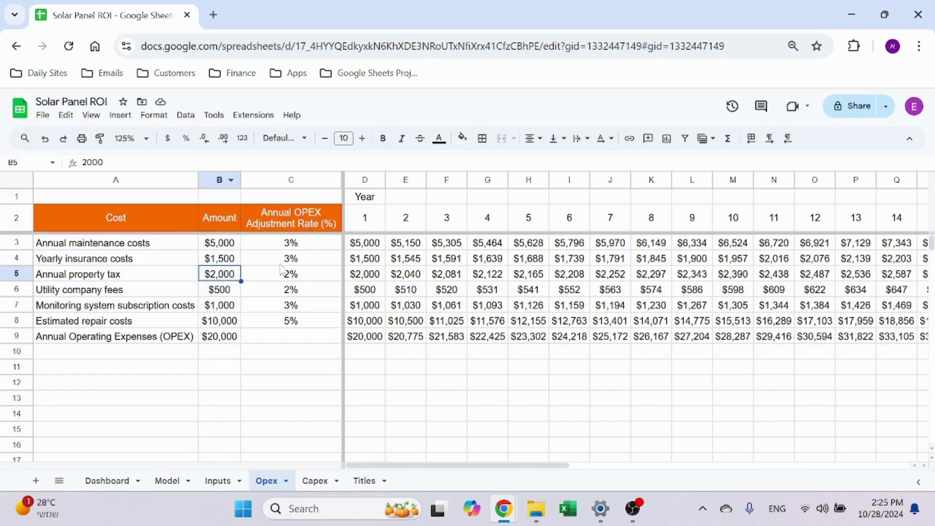
mouse_move(290, 248)
mouse_down()
mouse_move(290, 277)
mouse_move(291, 252)
mouse_up()
click(311, 370)
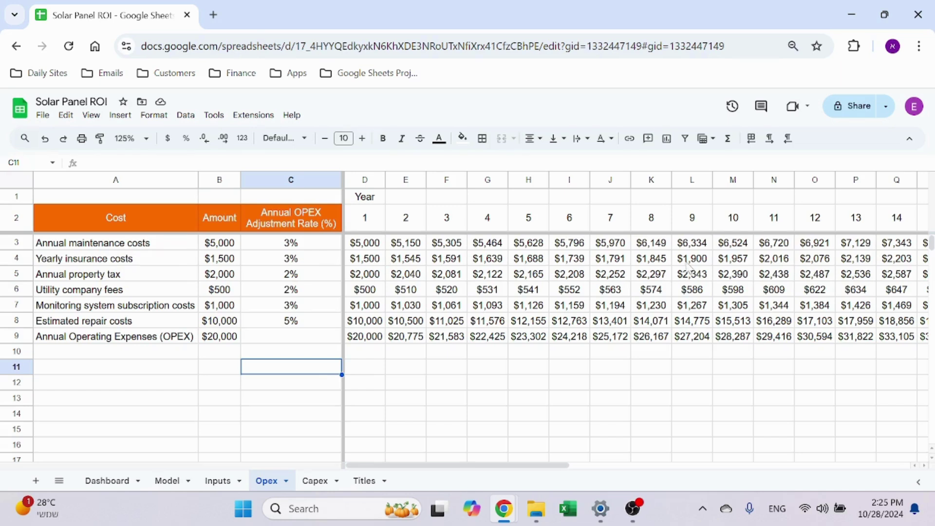
Step: Inspect the yearly maintenance values and the growth formula in D4
click(377, 259)
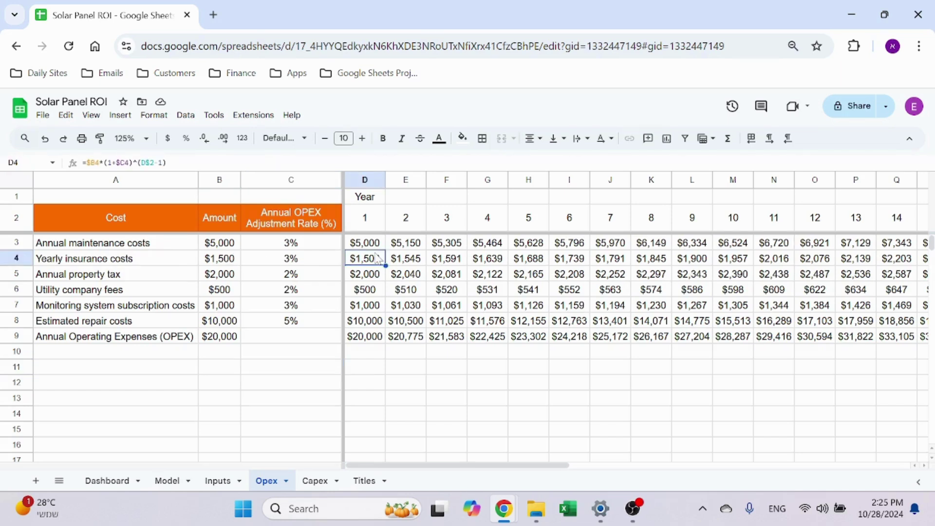
click(376, 243)
click(409, 246)
click(450, 248)
click(490, 246)
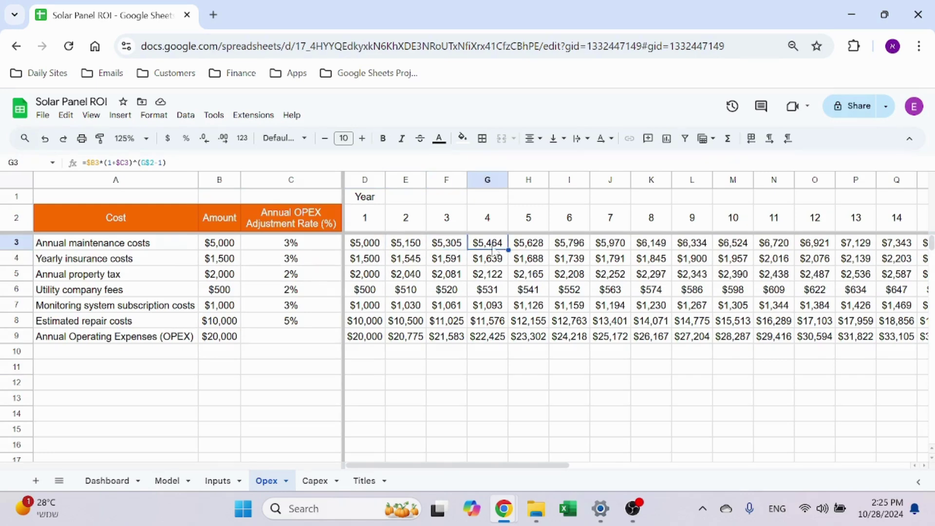
click(880, 254)
click(440, 390)
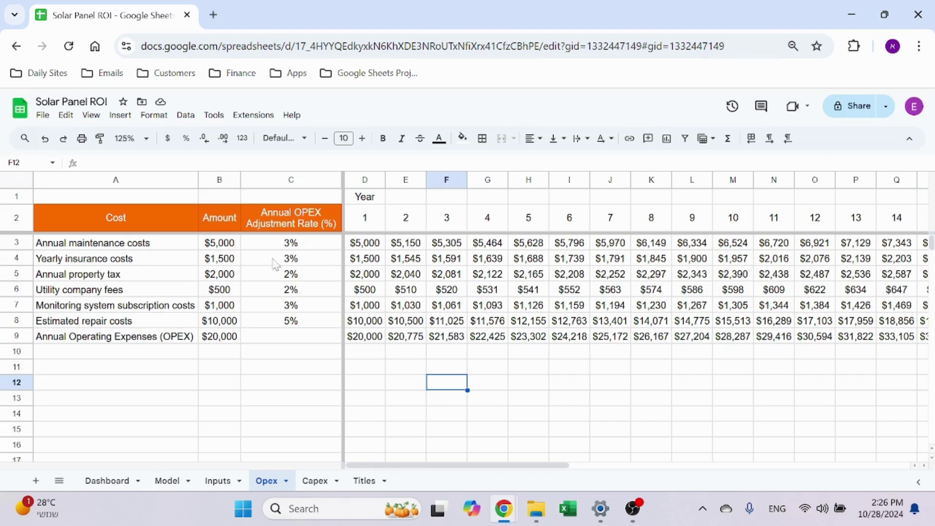
Step: Try 0% and then -3% as the maintenance rate, undoing each to restore 3%
click(290, 243)
text(0)
key(Return)
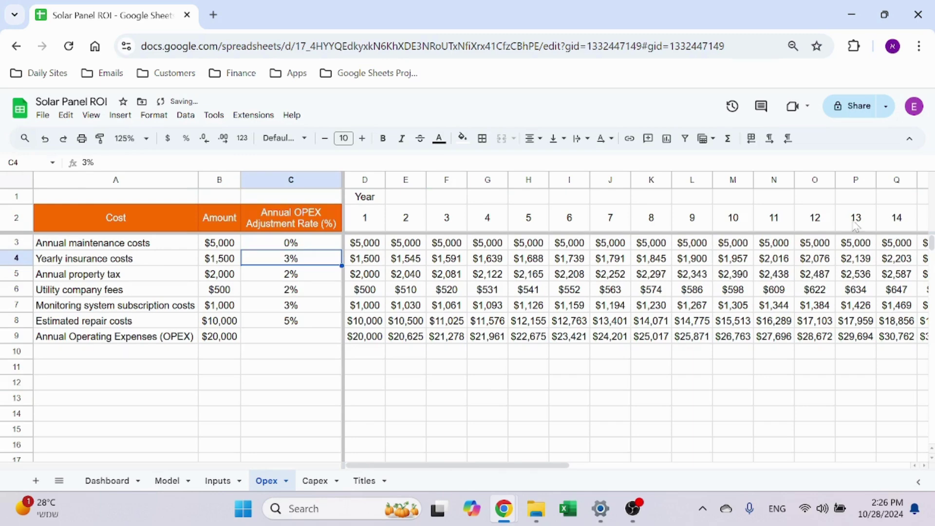
key(ctrl+z)
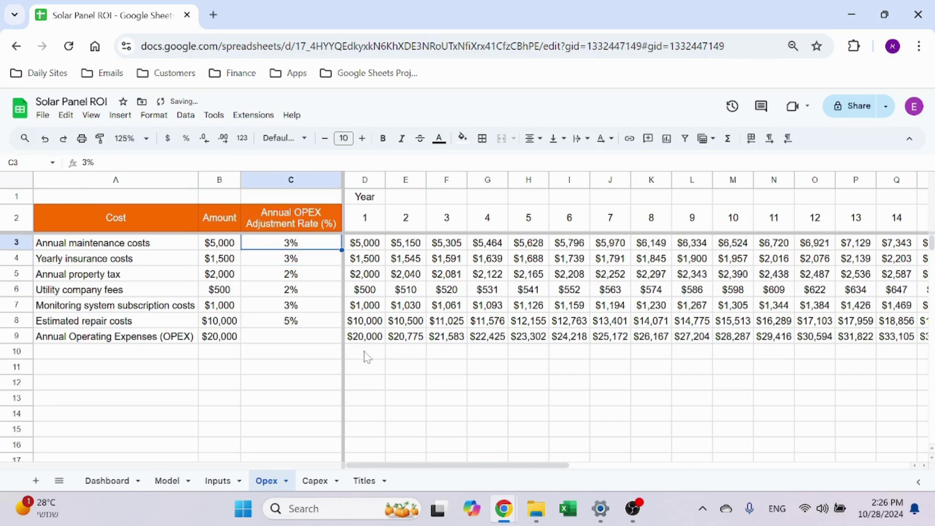
text(-3%)
key(Return)
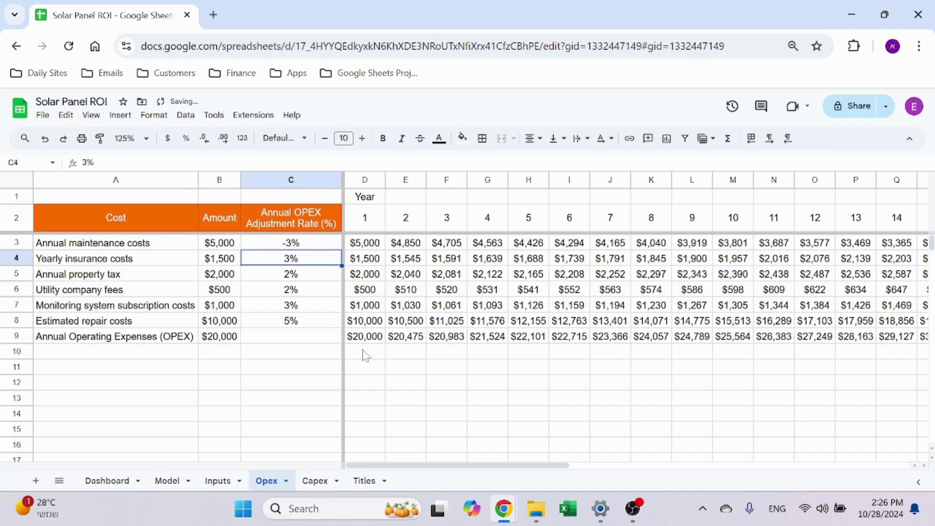
key(ctrl+z)
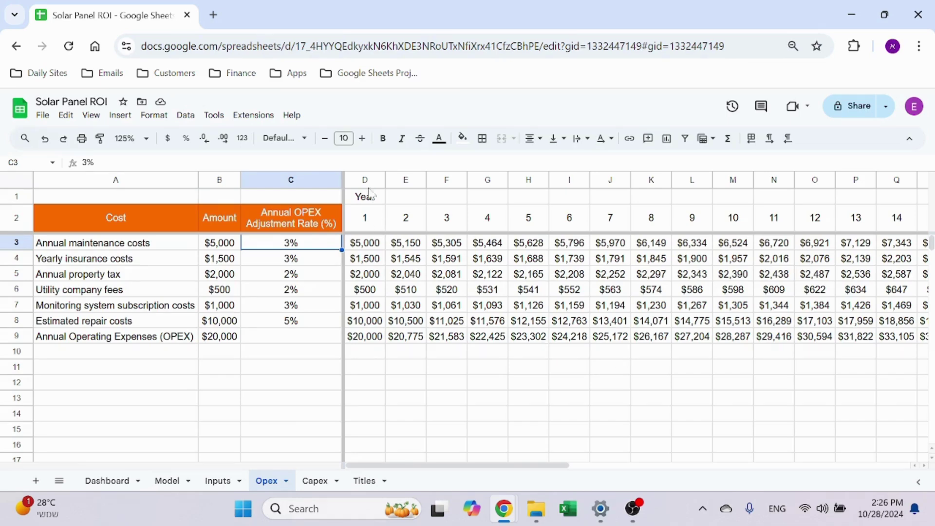
Step: Review D3's growth formula =$B3*(1+$C3)^(D$2-1) and the row 3 yearly values
drag(384, 465, 292, 434)
click(381, 248)
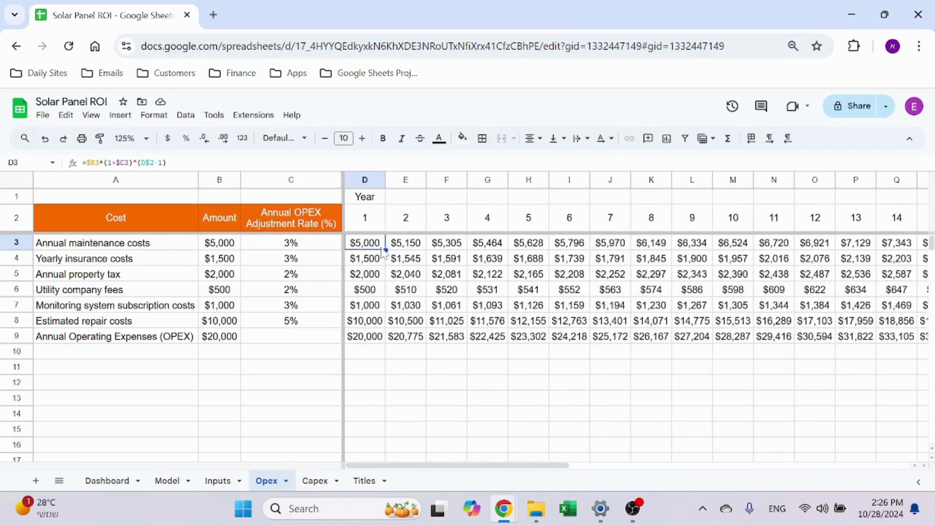
click(281, 161)
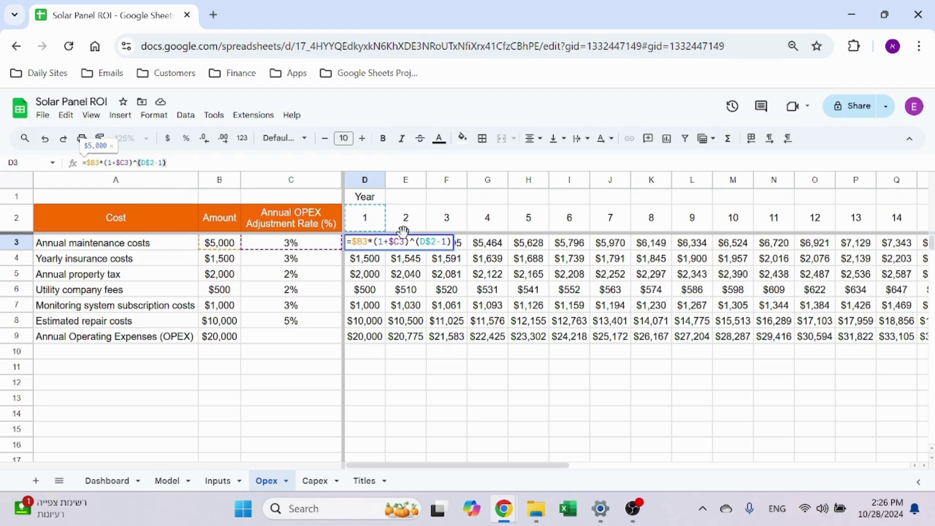
key(Escape)
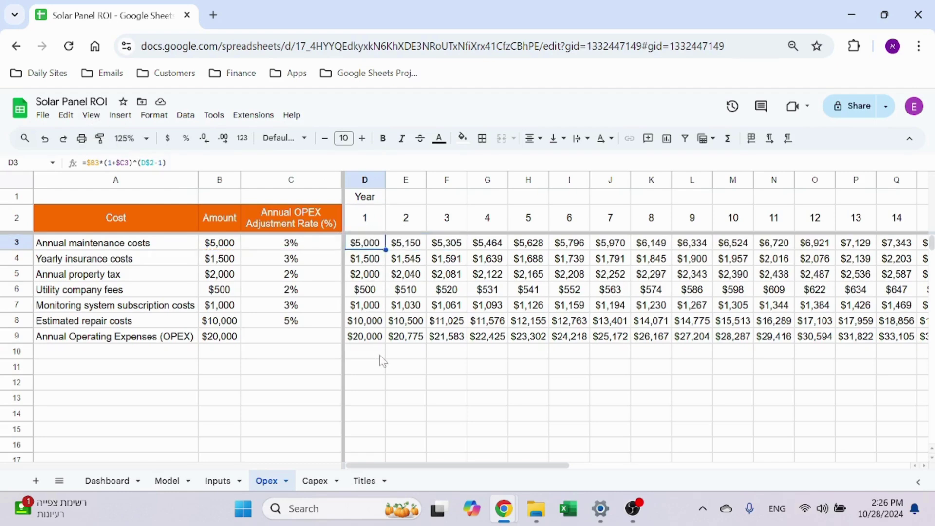
click(420, 247)
key(Right)
key(Right)
key(Right)
key(Right)
key(Right)
key(Right)
click(807, 259)
Step: Fill D3's formula across to M3 and confirm the year 1 total =SUM(D3:D8) of $20,000
click(373, 254)
drag(385, 250, 743, 324)
click(446, 351)
click(406, 324)
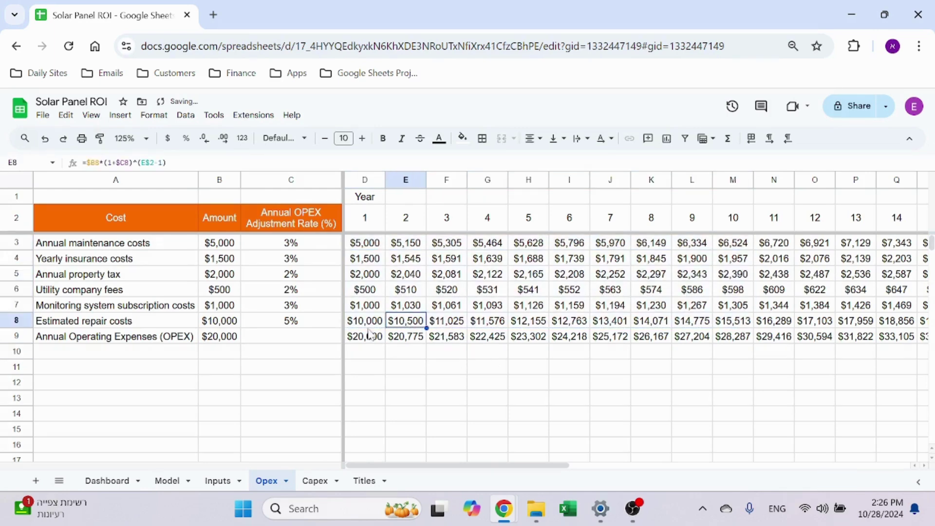
click(372, 341)
click(129, 162)
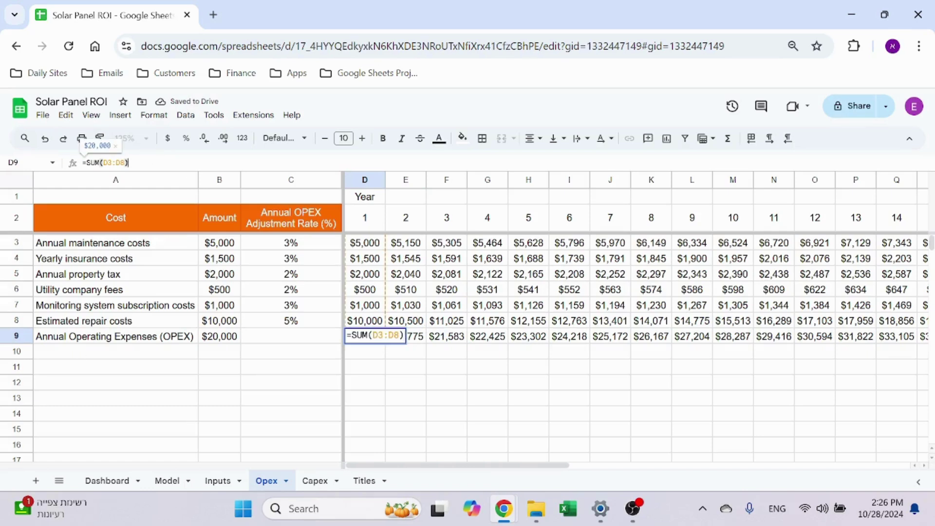
key(Escape)
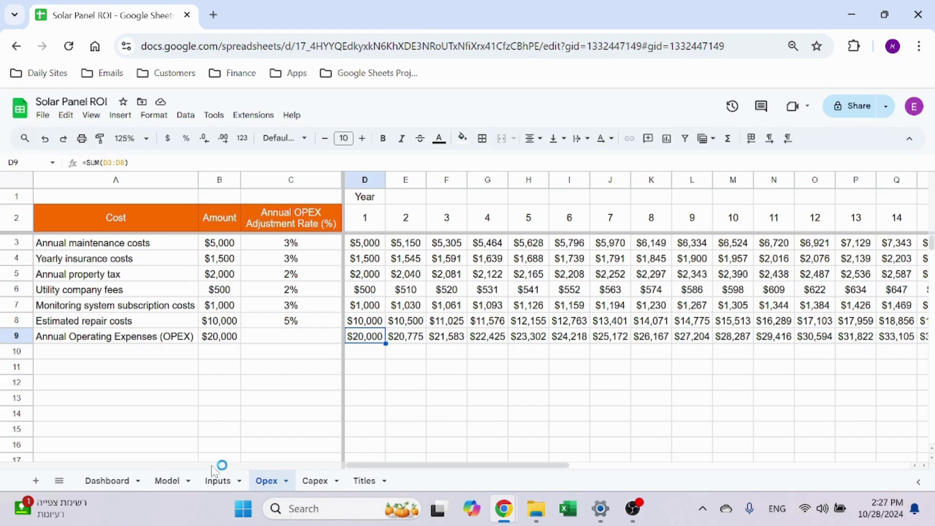
Step: Review the Inputs sheet's panel output, sunlight hours, electricity price, tax credits and REC sales
click(218, 480)
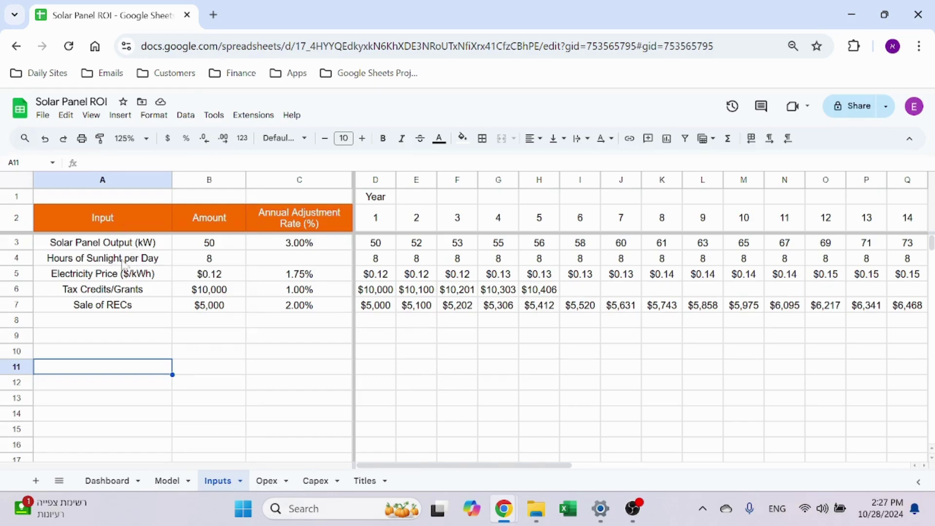
click(164, 246)
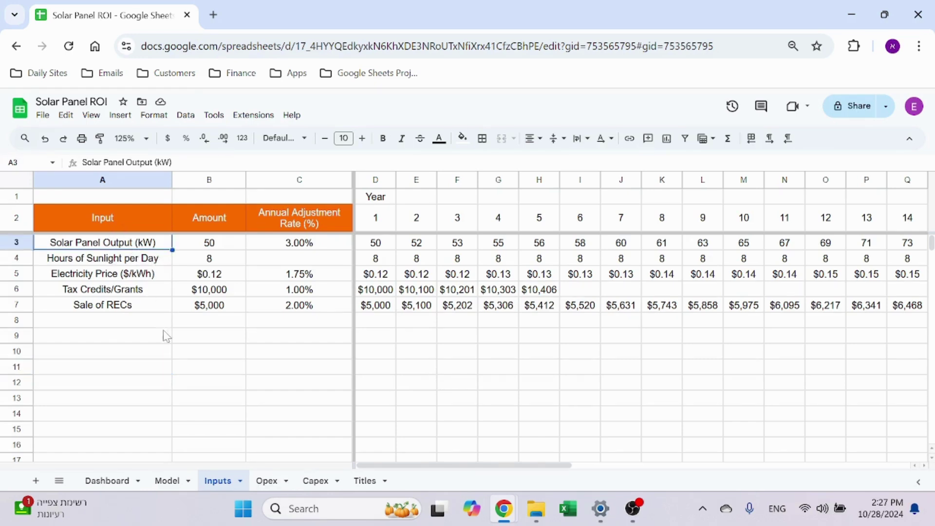
click(149, 256)
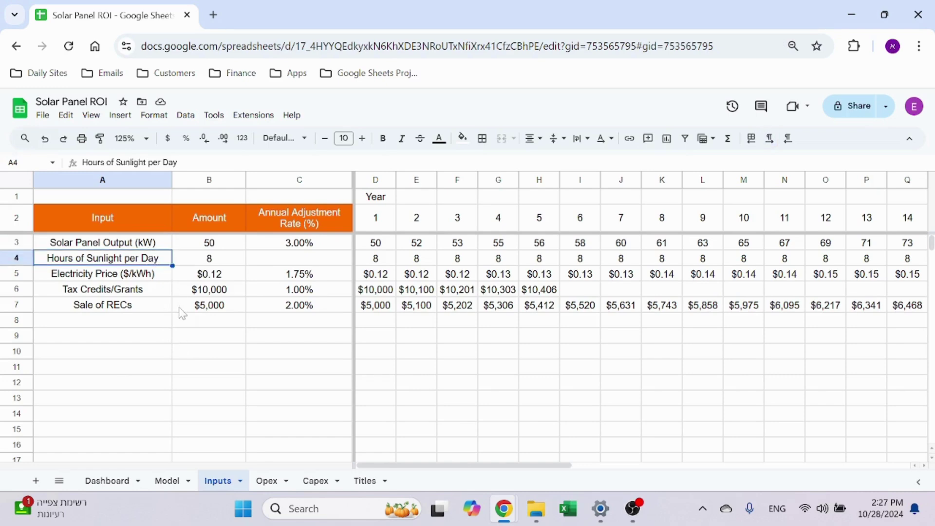
click(149, 277)
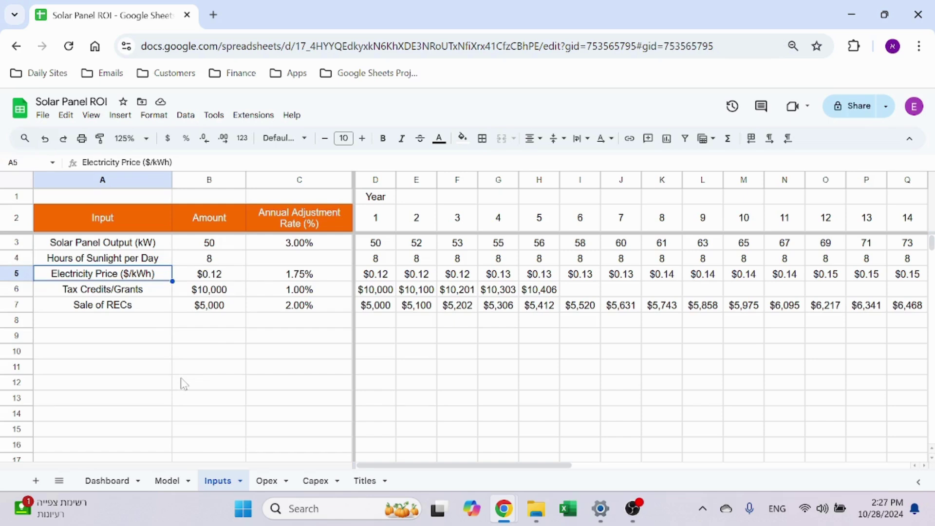
drag(229, 243, 228, 280)
click(219, 356)
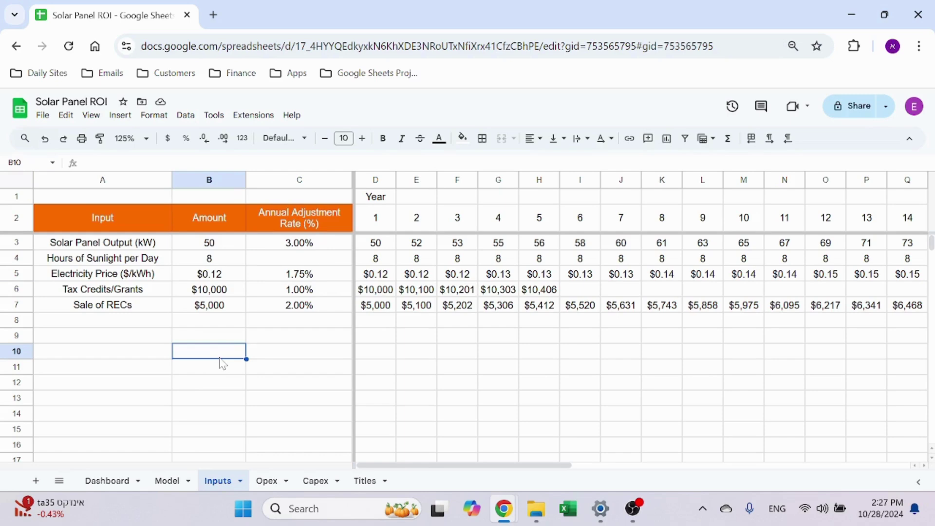
click(161, 294)
click(154, 305)
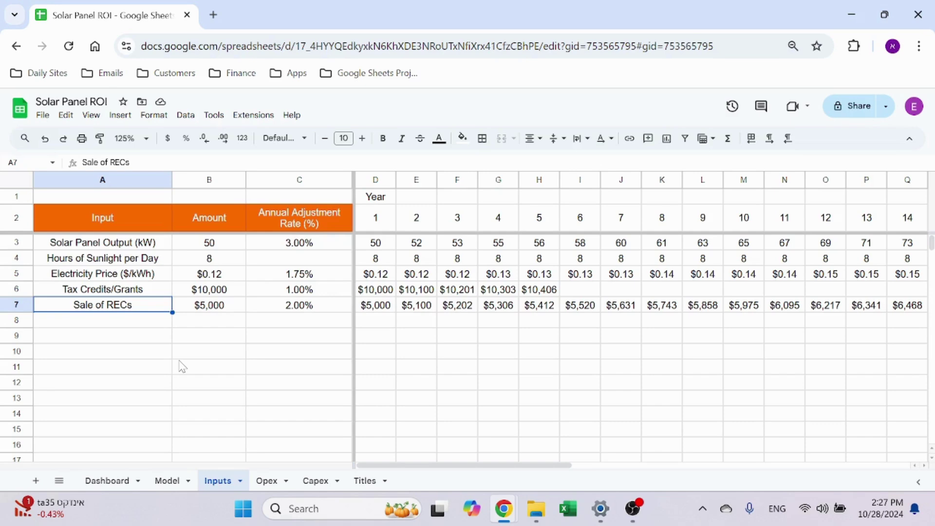
Step: Check the adjustment rates and the five years of tax credits in D6:H6, then go to Model
click(294, 179)
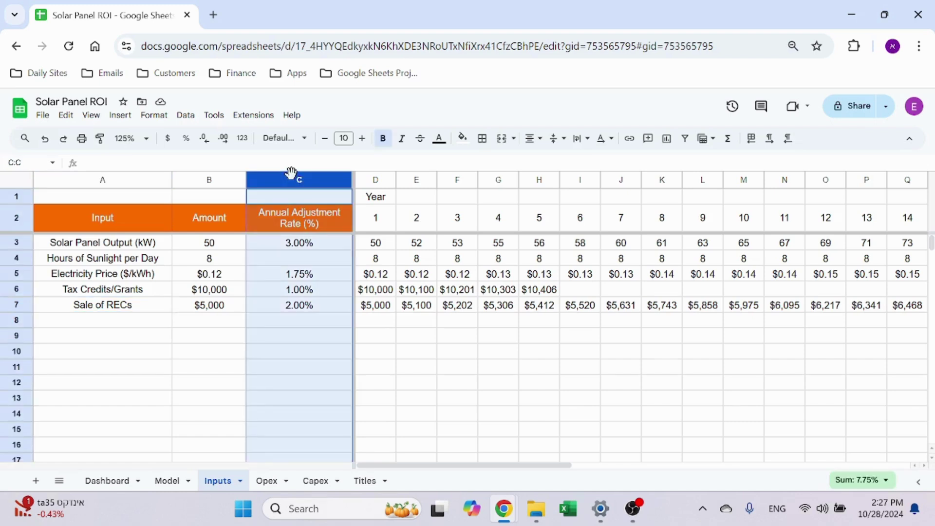
click(293, 354)
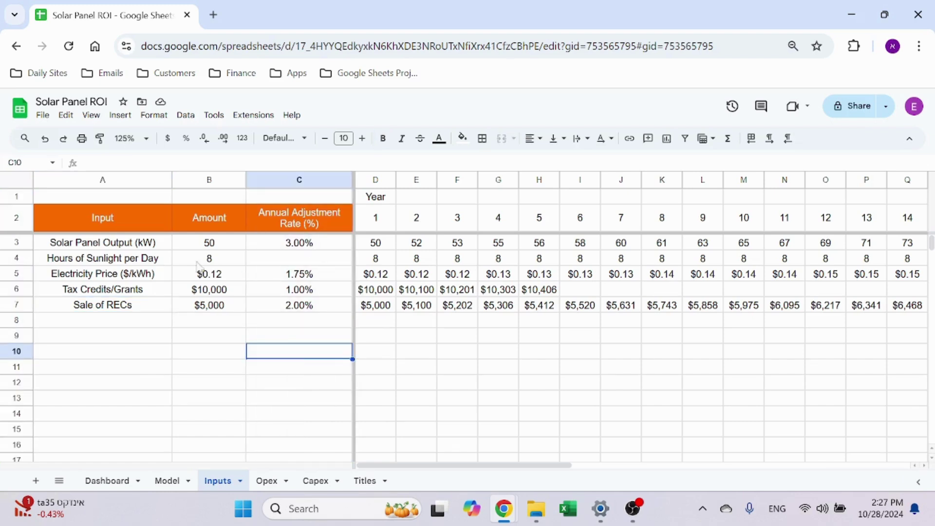
click(294, 263)
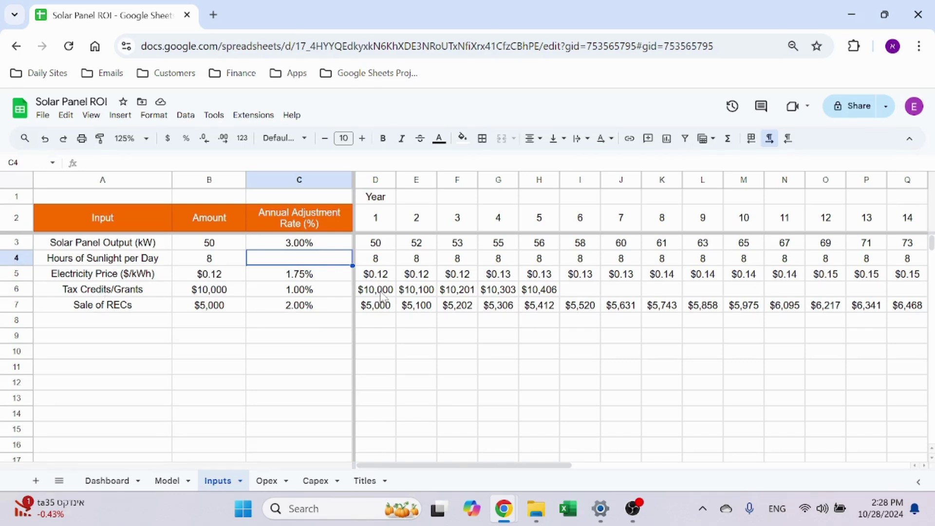
click(549, 292)
click(538, 353)
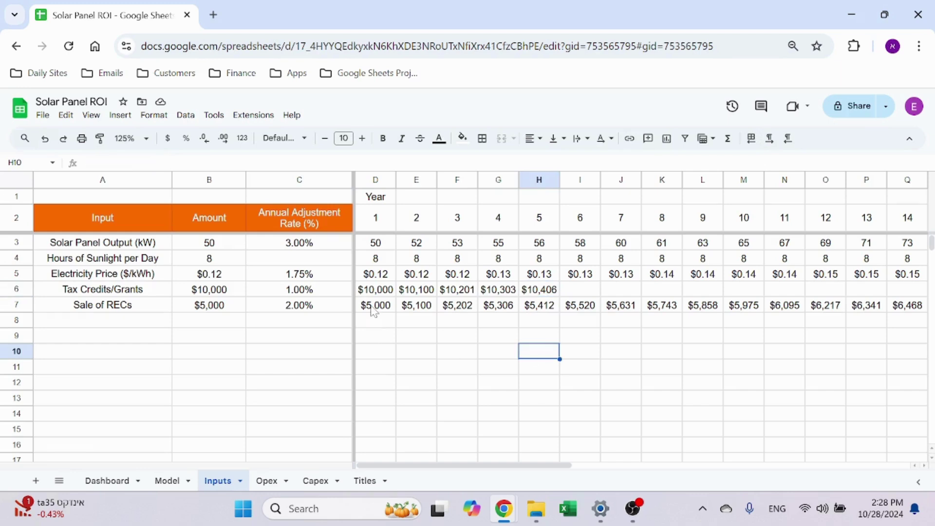
drag(378, 292, 553, 292)
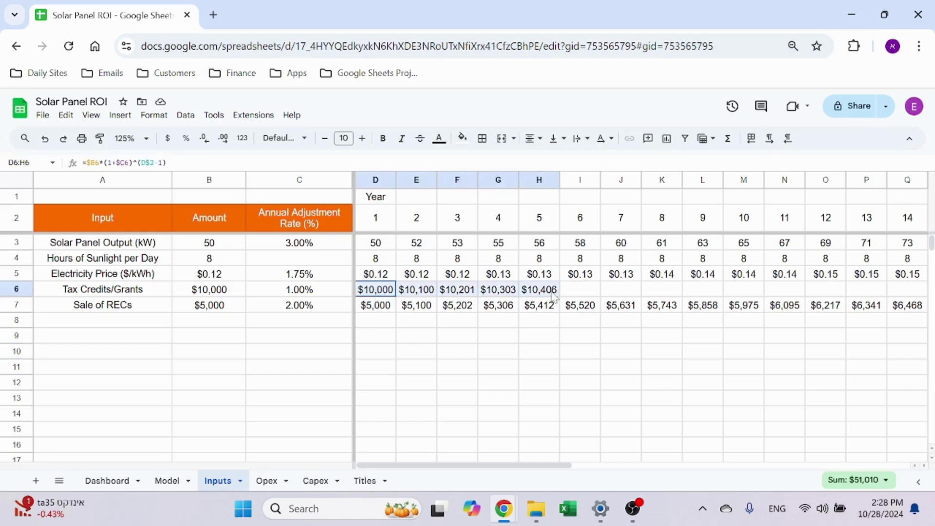
click(538, 336)
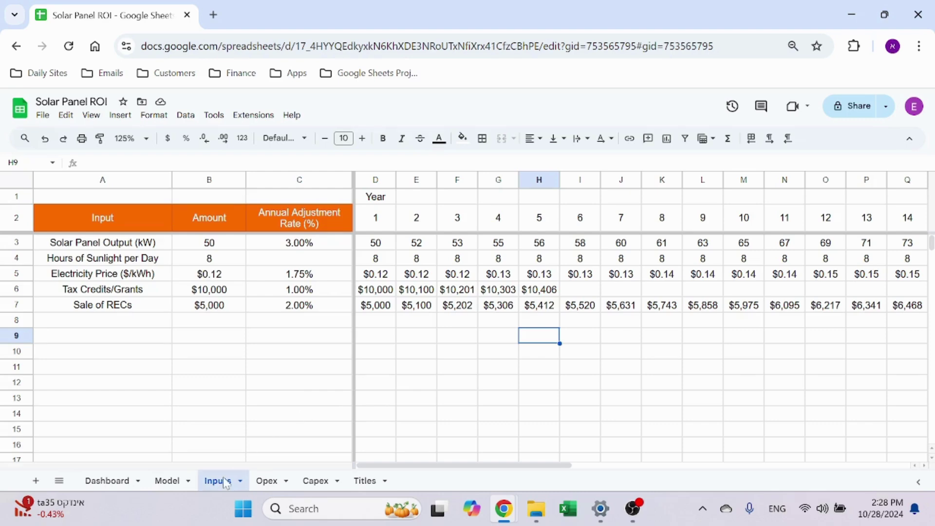
click(164, 481)
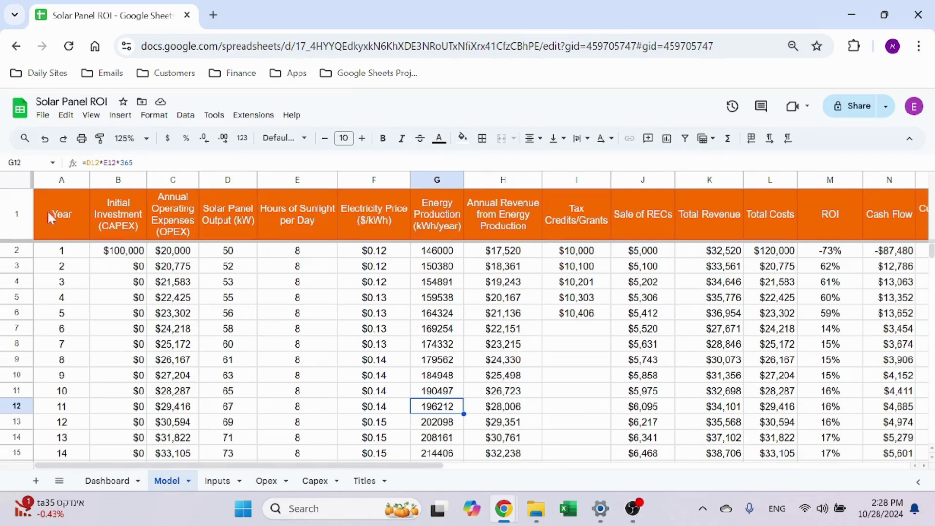
Step: Inspect the Year formulas and the year-1 CAPEX formula on the Model sheet
click(62, 192)
click(52, 298)
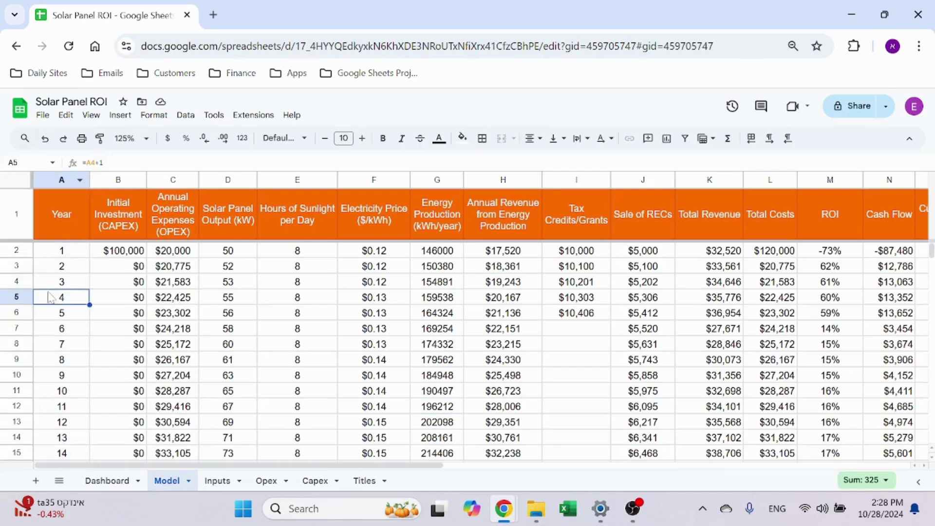
click(66, 254)
key(Down)
key(Down)
key(Down)
key(Down)
key(Down)
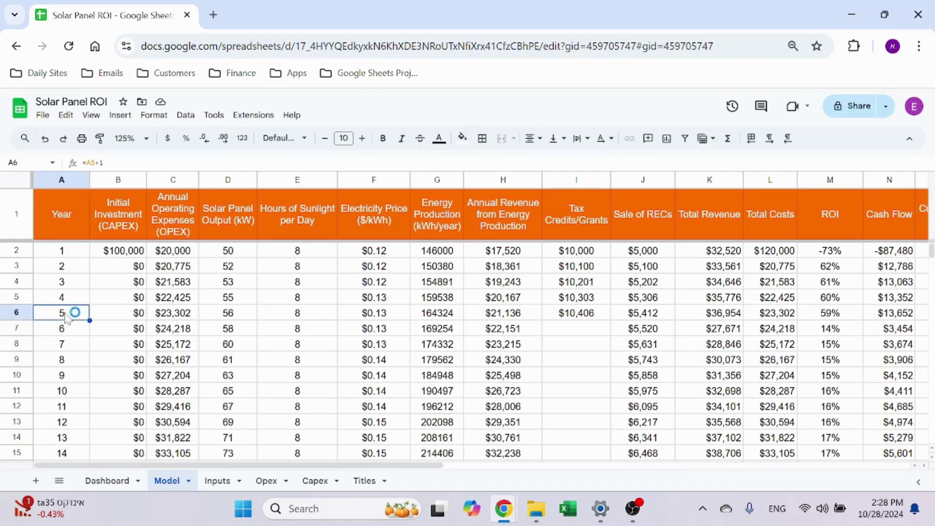
click(121, 180)
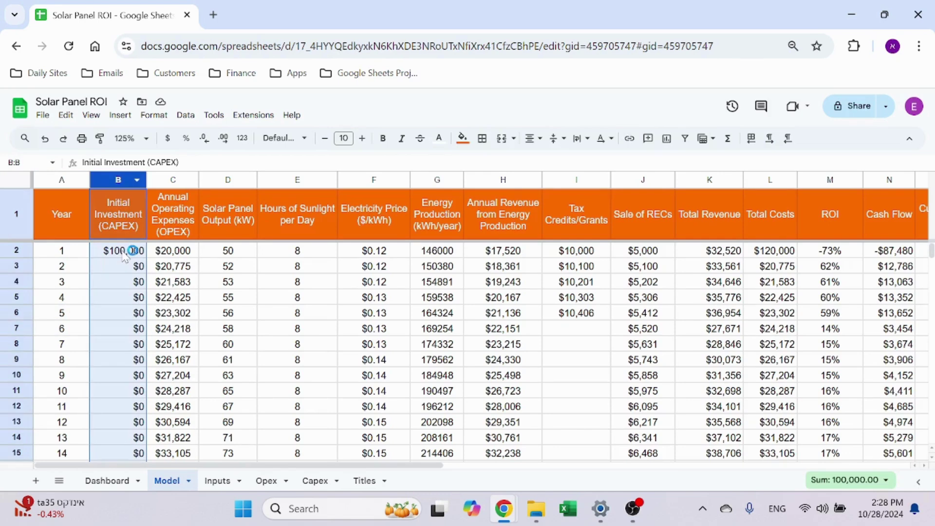
click(129, 252)
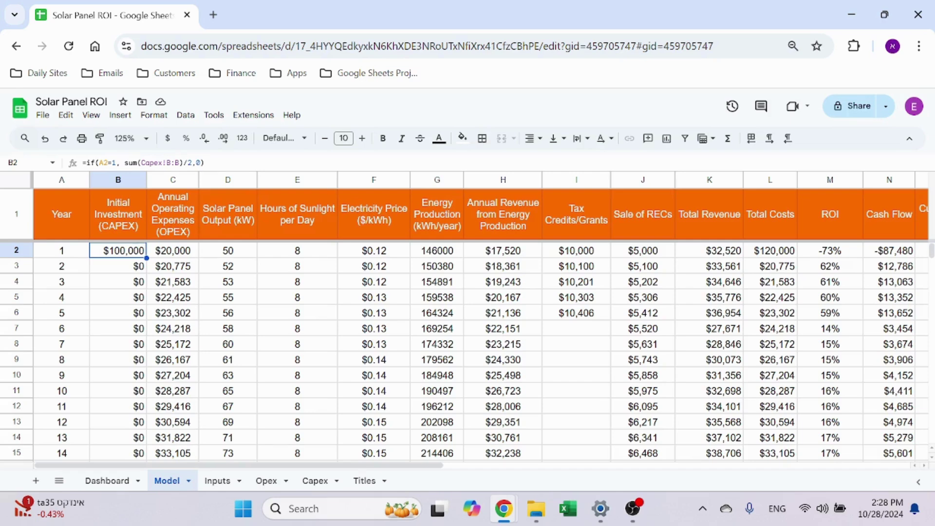
Step: Check the $100,000 Total Capex row on the Capex sheet
click(315, 481)
drag(129, 319, 229, 319)
click(230, 338)
drag(153, 314, 217, 334)
click(239, 370)
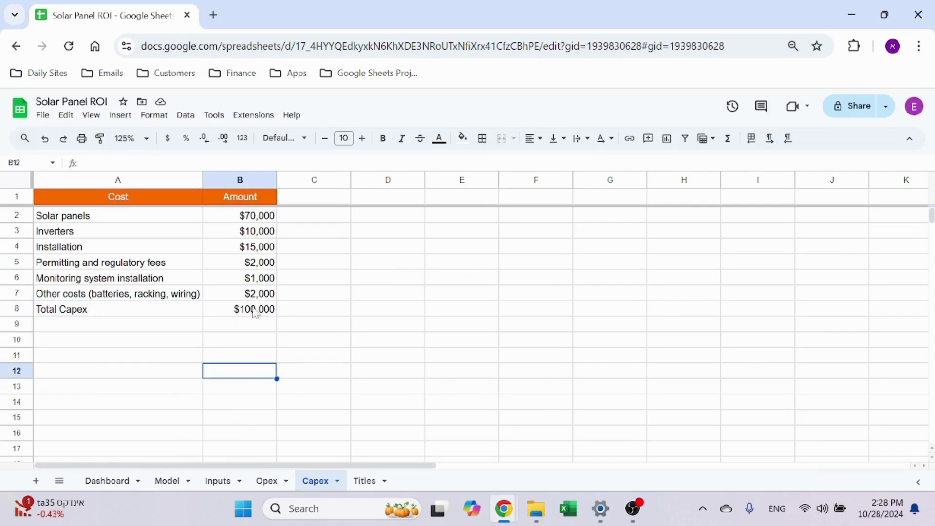
Step: Compare Model's CAPEX formulas across years with =if(A2=1, sum(Capex!B:B)/2,0)
click(167, 480)
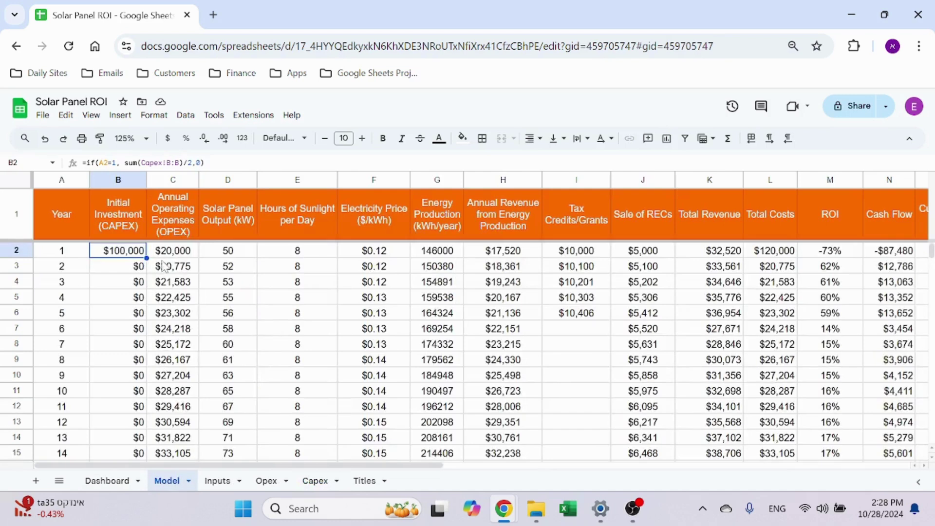
click(127, 267)
click(126, 328)
click(123, 375)
click(132, 297)
click(135, 254)
click(316, 480)
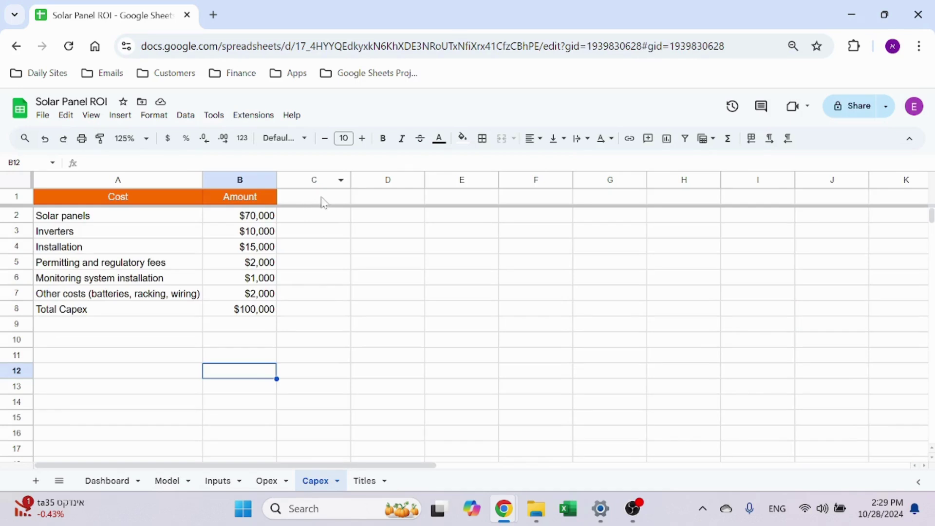
click(266, 481)
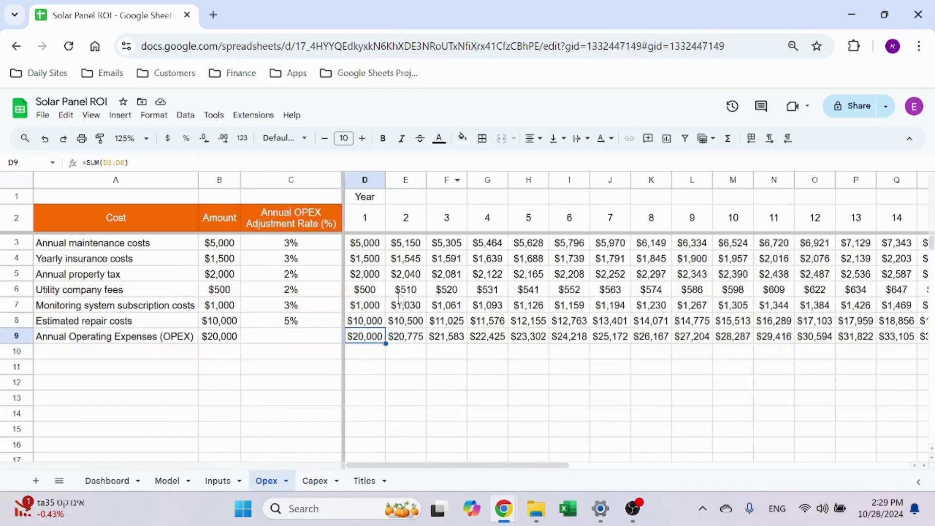
click(167, 480)
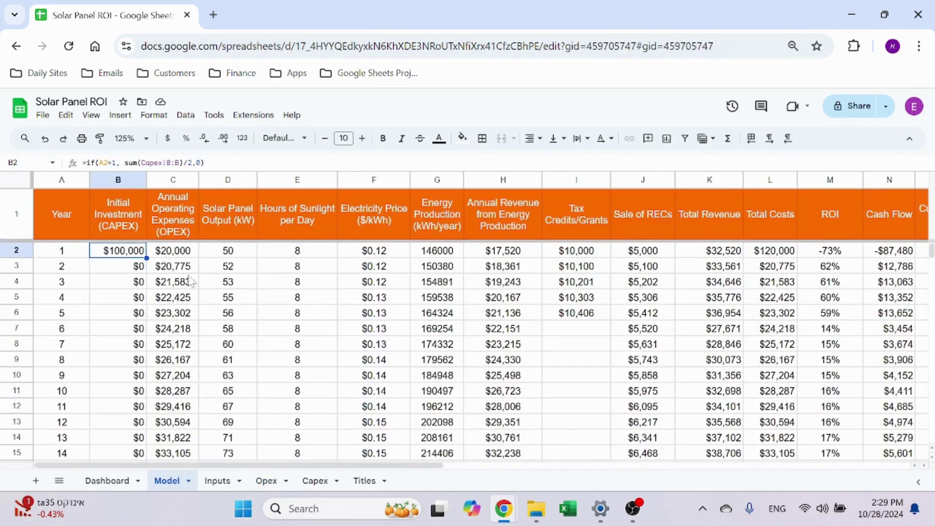
click(173, 181)
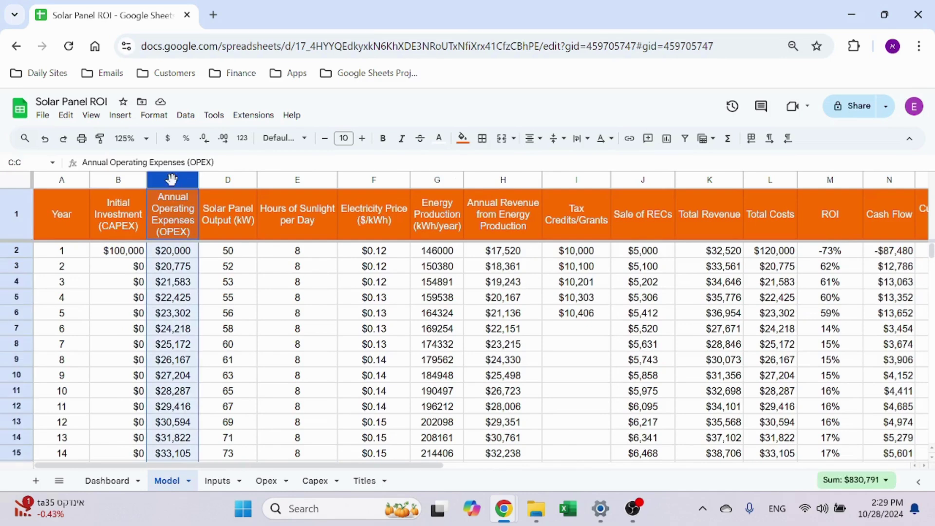
click(189, 256)
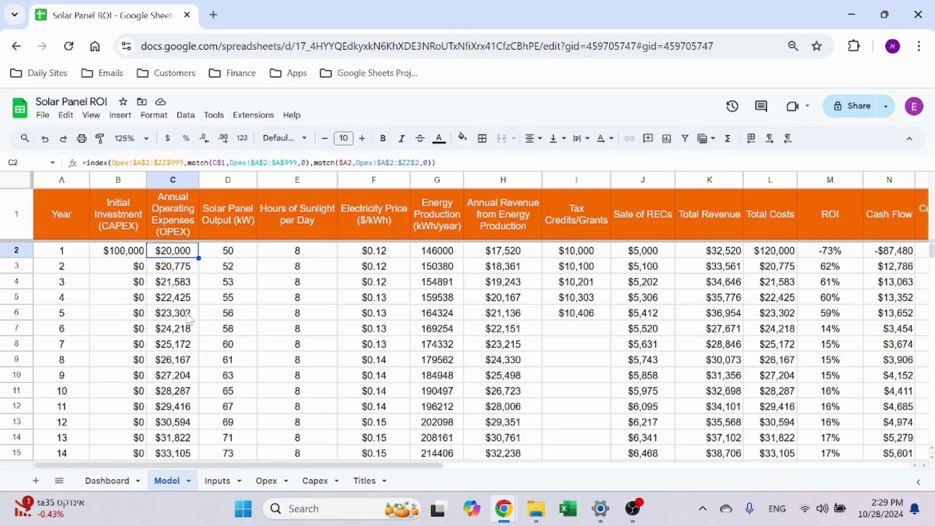
key(F2)
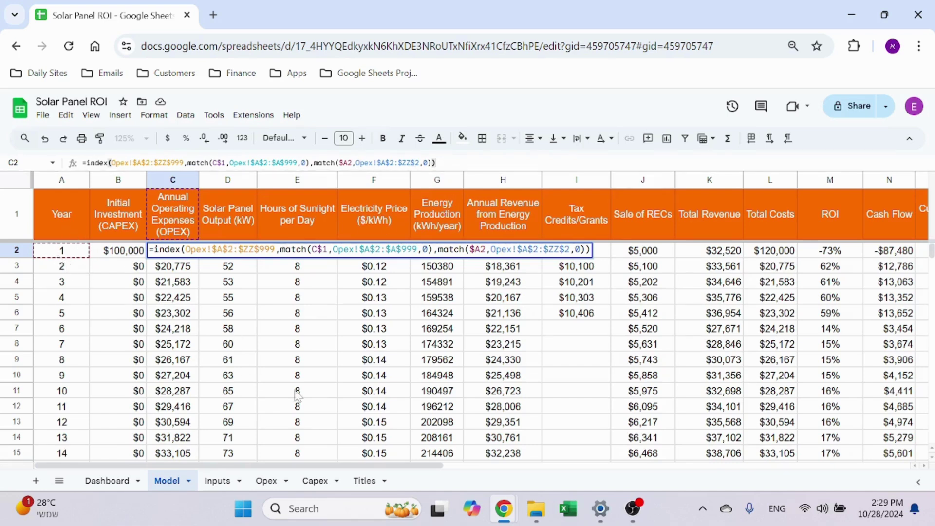
key(Escape)
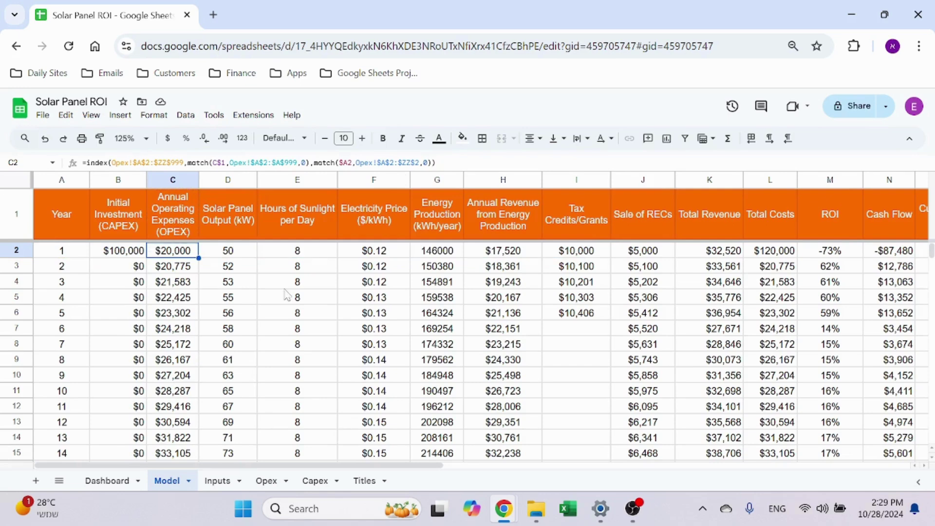
click(269, 481)
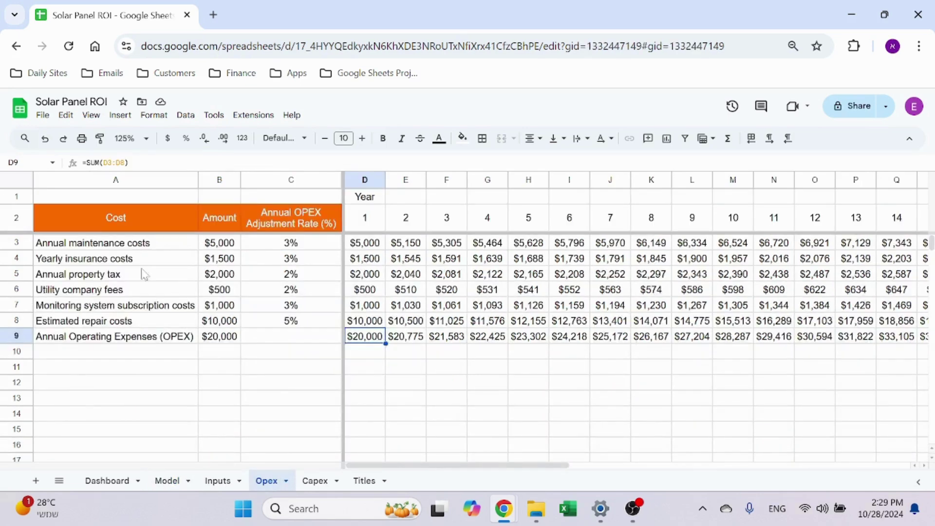
click(93, 180)
click(93, 382)
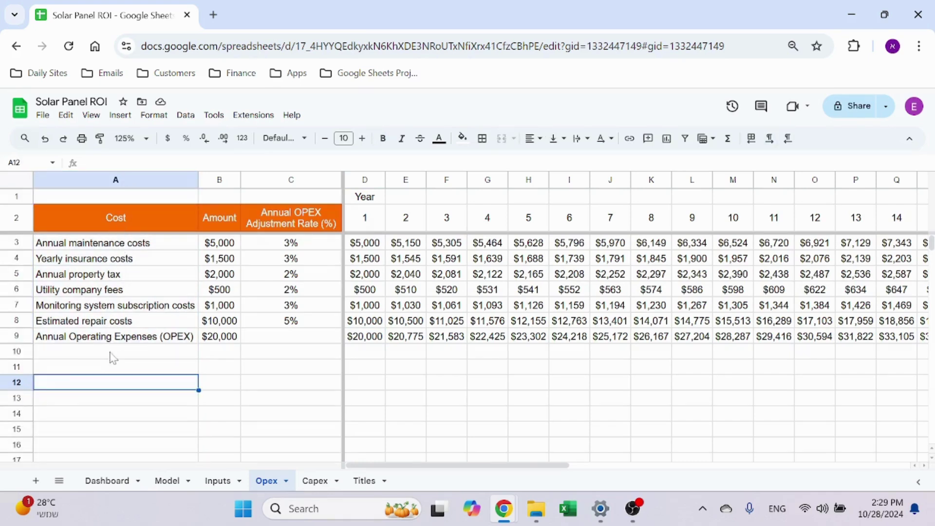
click(122, 337)
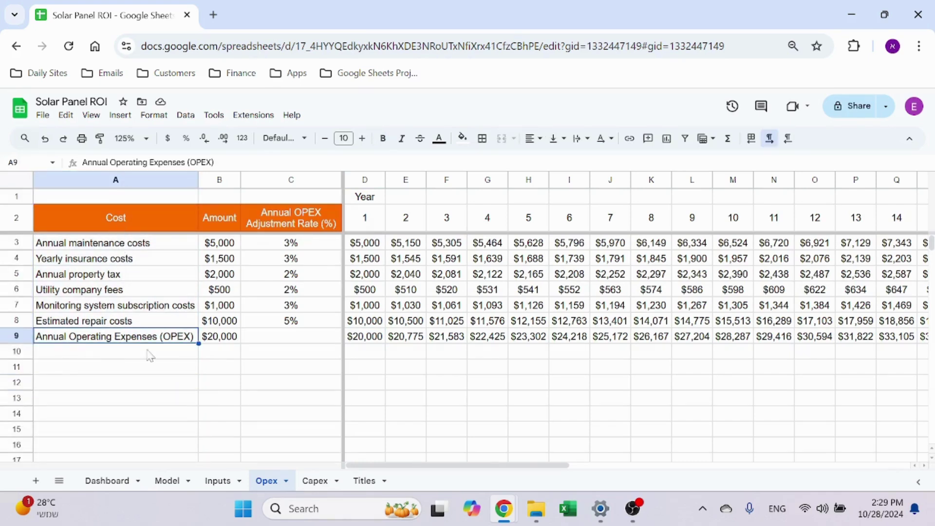
click(16, 218)
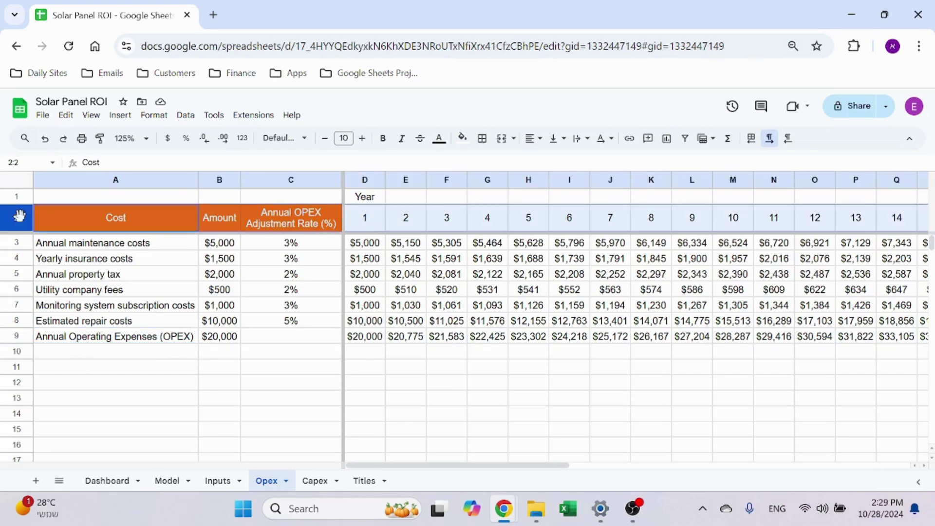
click(124, 220)
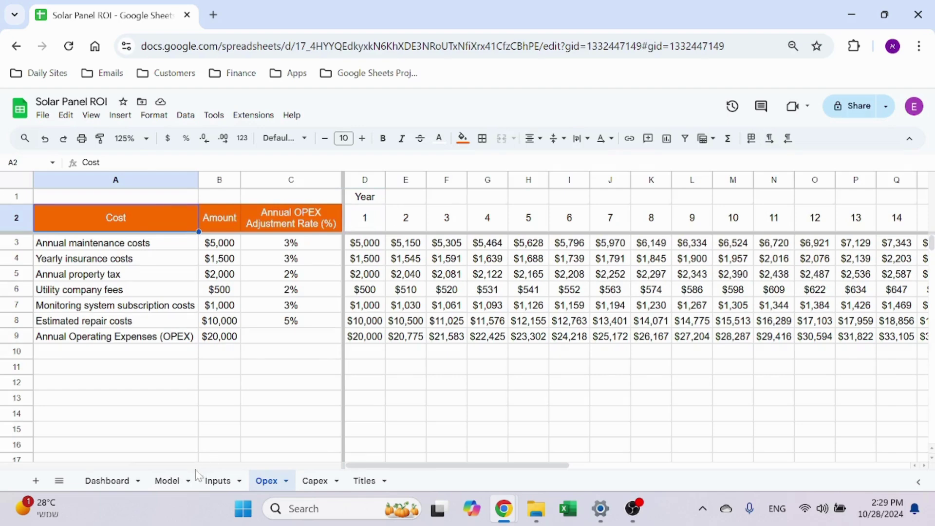
click(182, 480)
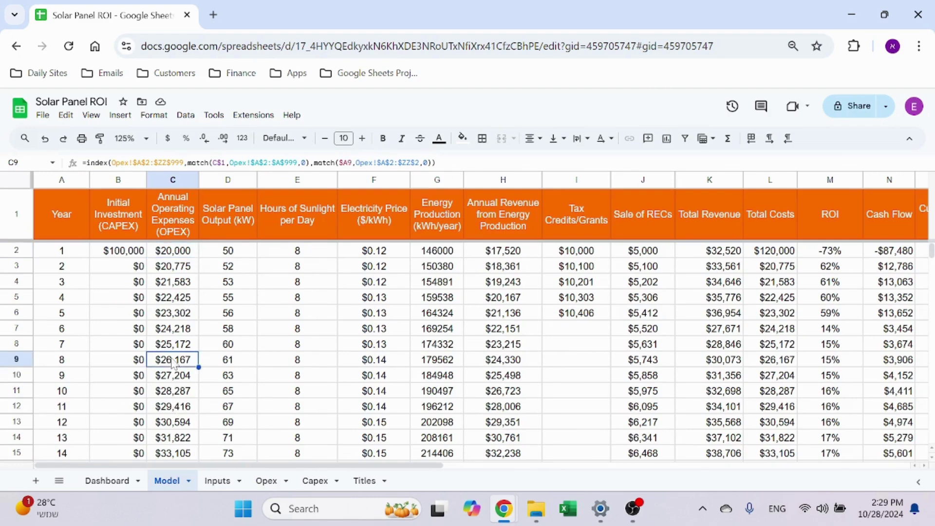
click(170, 219)
click(242, 252)
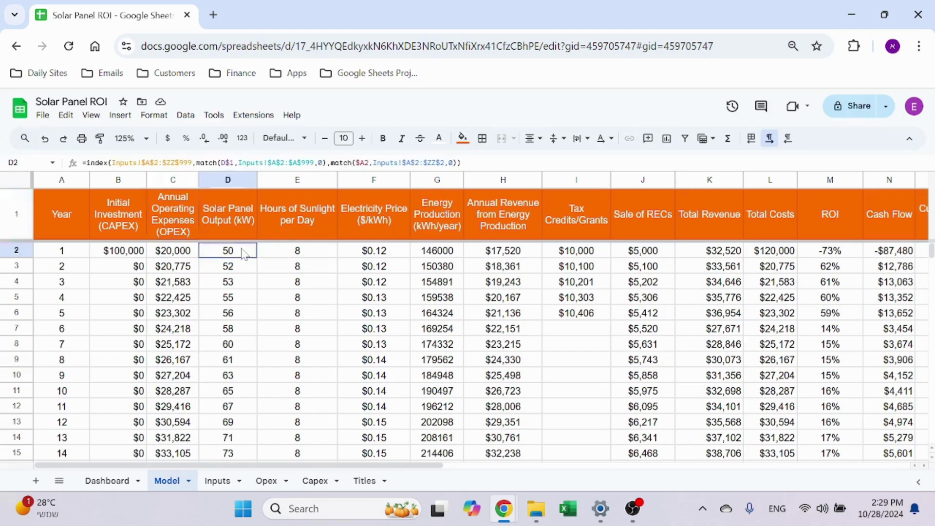
click(305, 251)
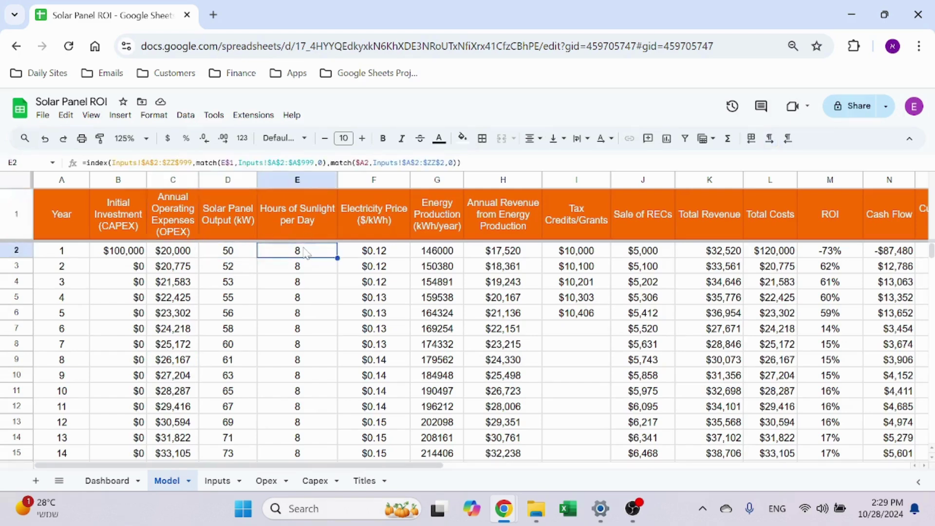
click(369, 254)
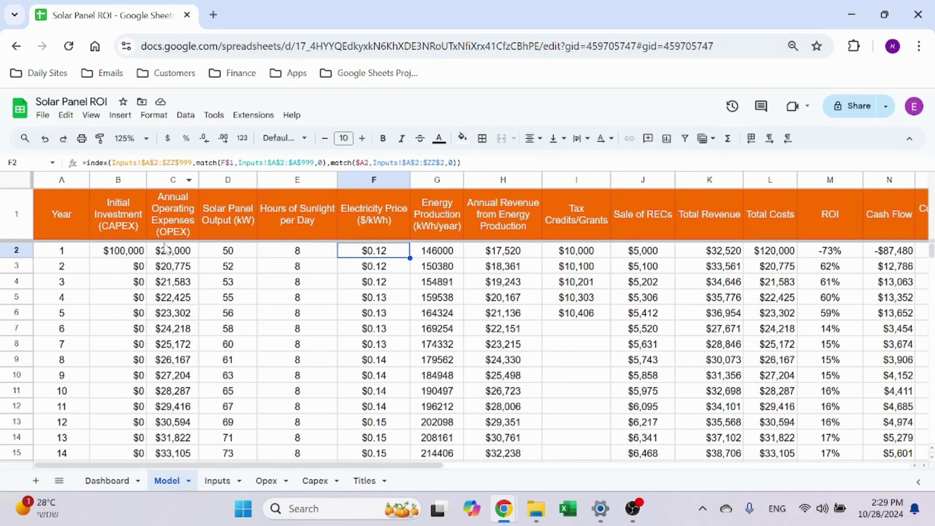
click(217, 481)
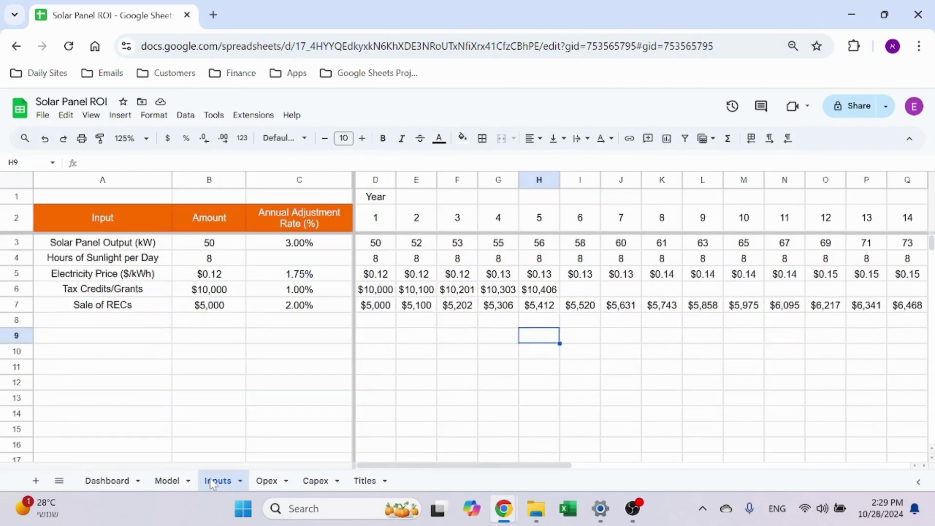
click(159, 246)
click(157, 259)
click(150, 274)
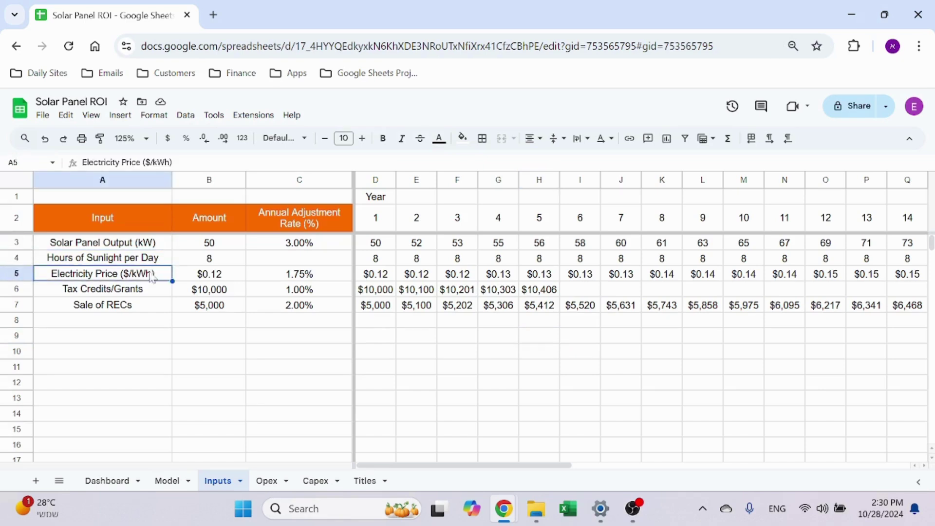
click(167, 481)
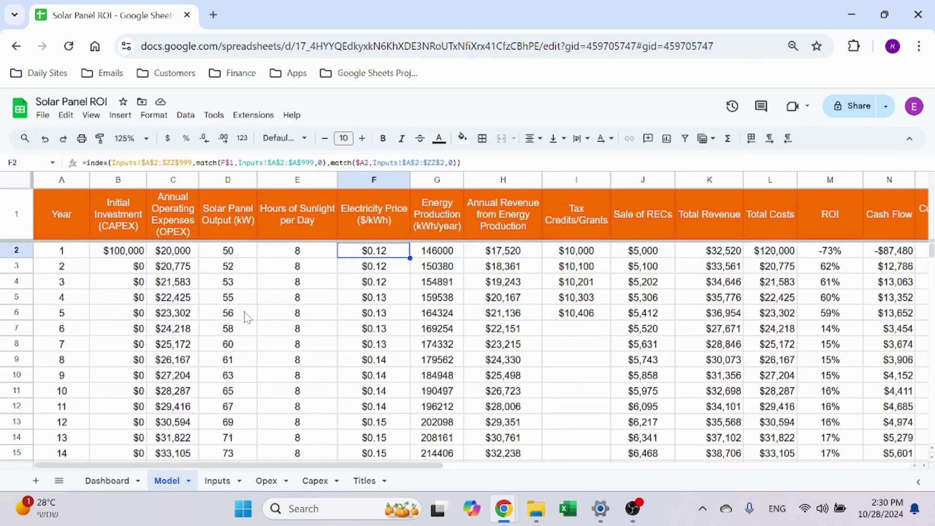
click(241, 253)
click(239, 287)
click(238, 345)
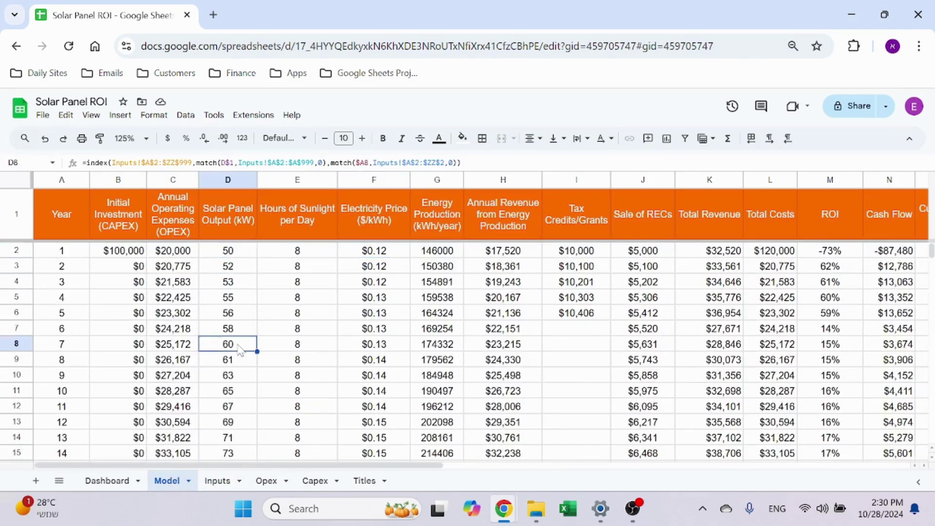
click(298, 330)
click(366, 316)
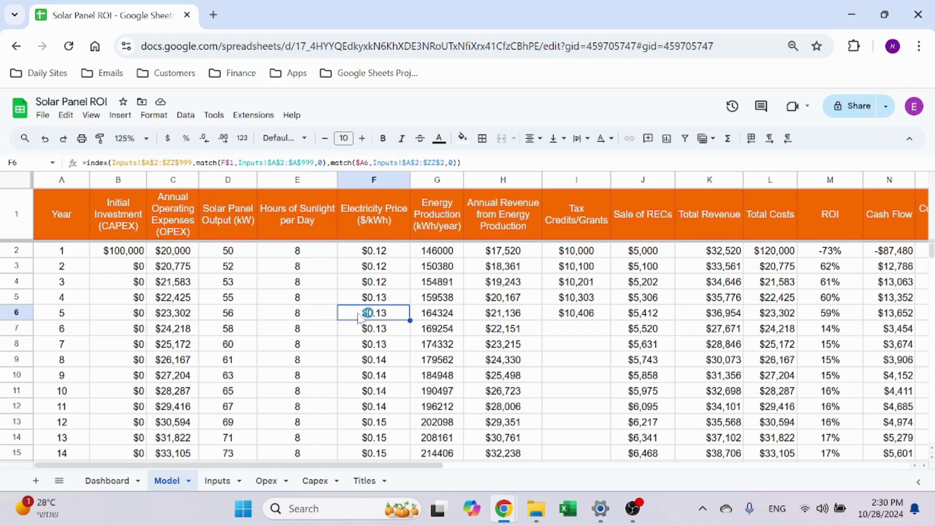
Step: Review the year-1 Energy Production (146000) and Annual Revenue ($17,520) formulas
click(436, 250)
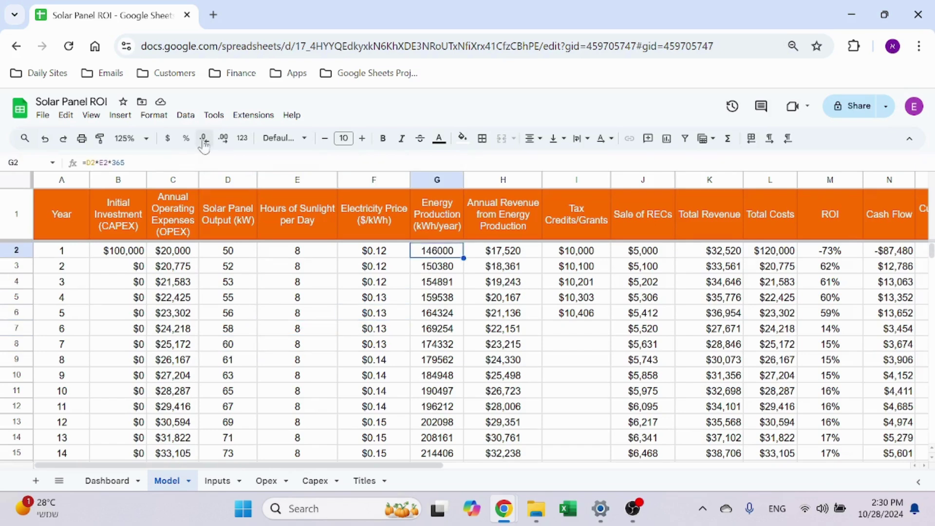
key(F2)
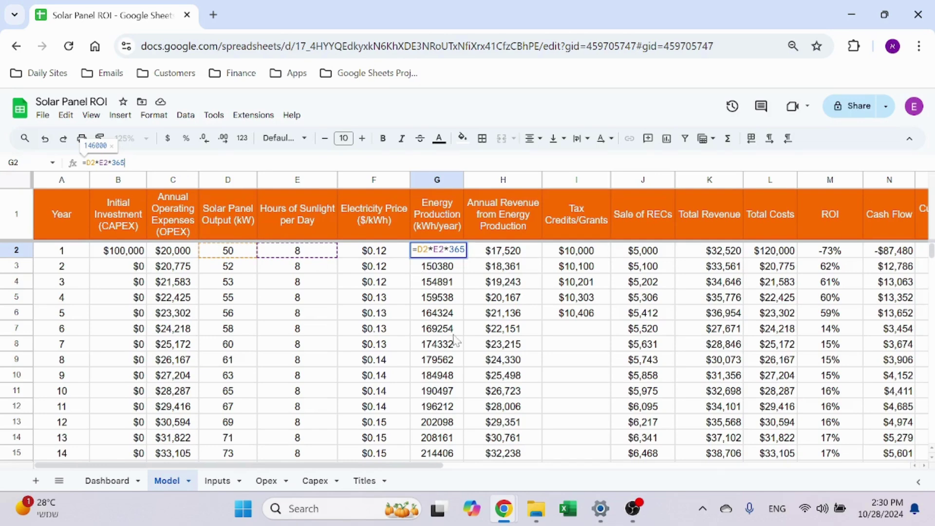
key(Escape)
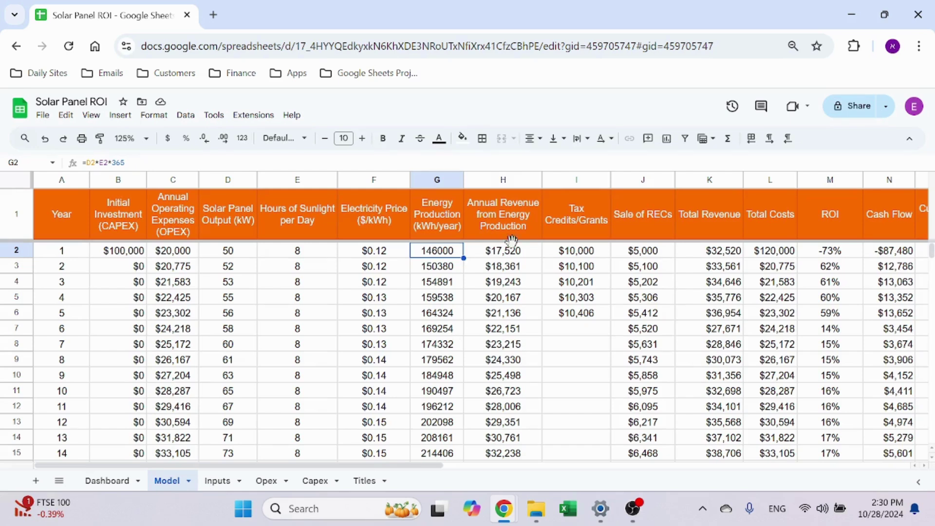
click(516, 251)
key(F2)
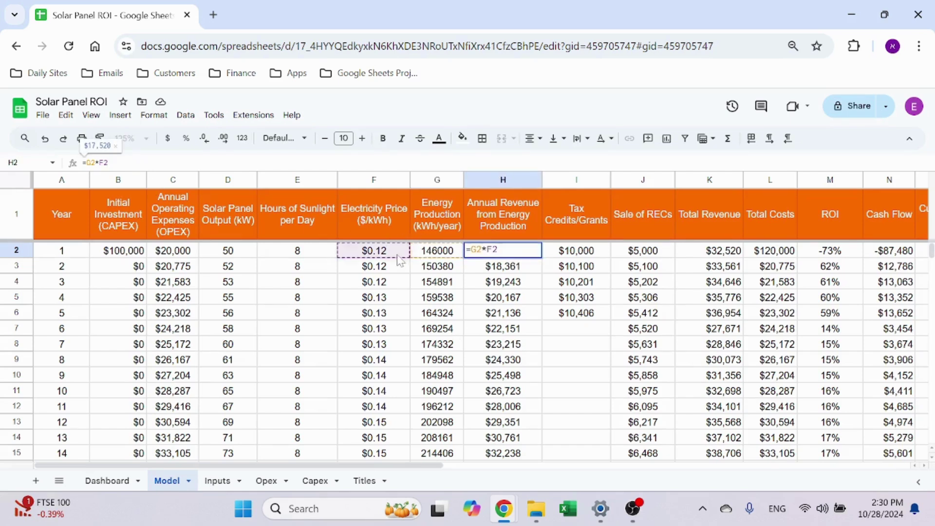
key(Escape)
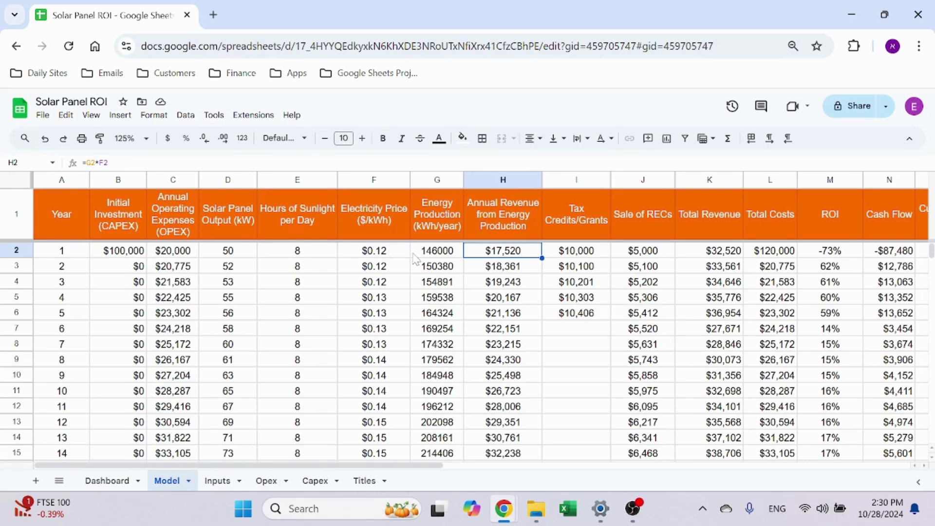
Step: Review the year-1 Tax Credits, Sale of RECs, Total Revenue and Total Costs formulas
click(608, 254)
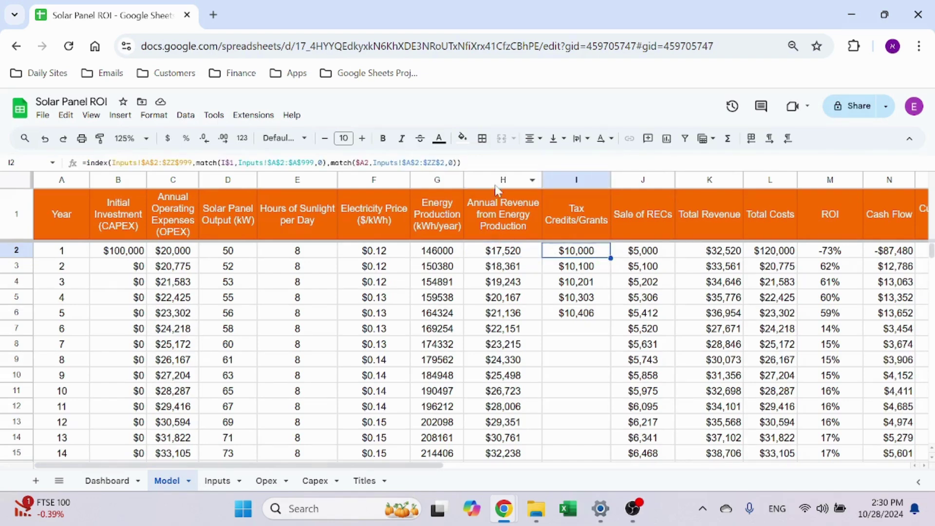
click(660, 256)
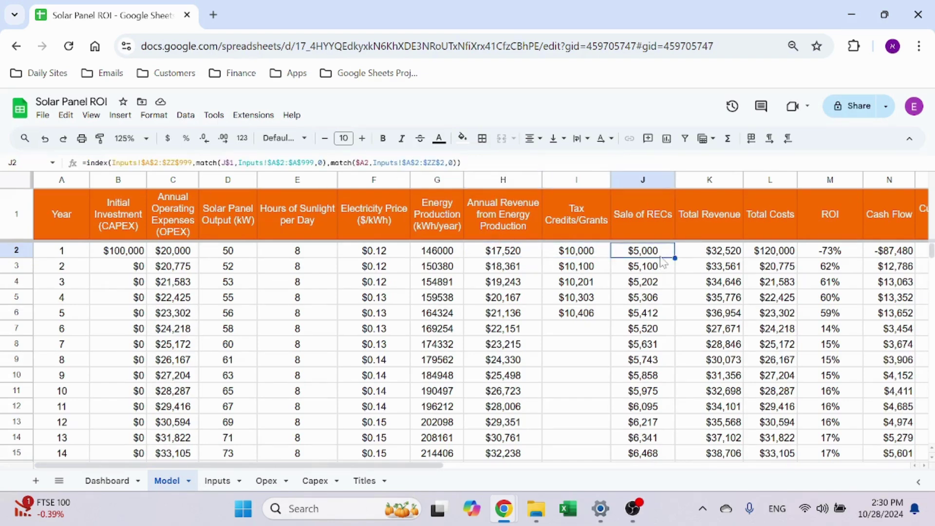
click(701, 256)
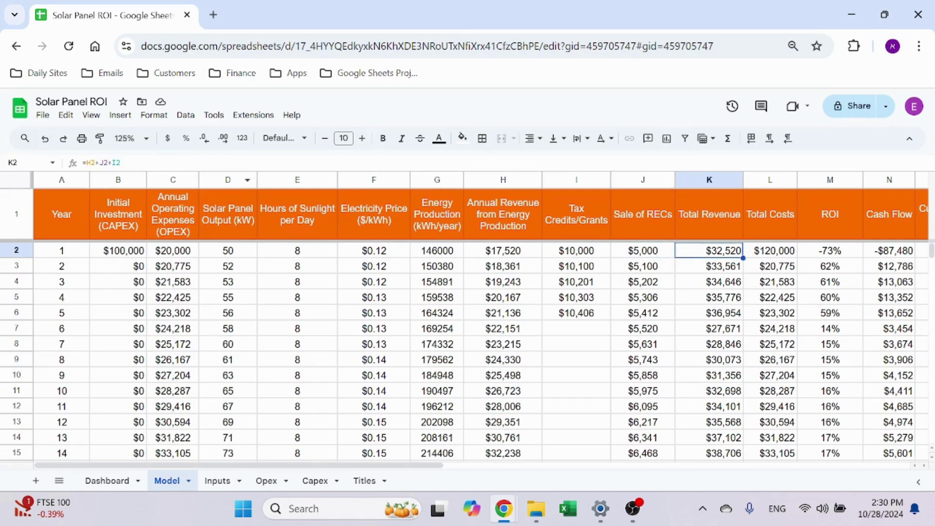
key(F2)
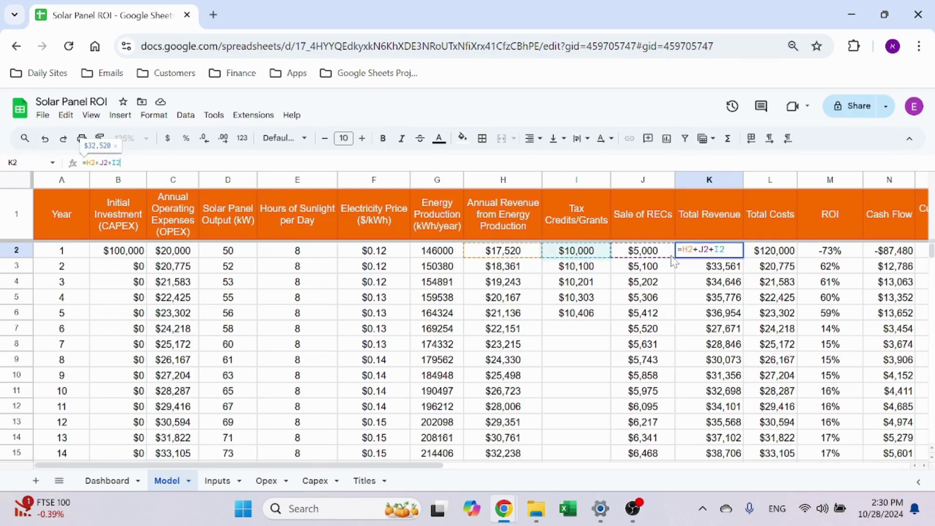
click(767, 262)
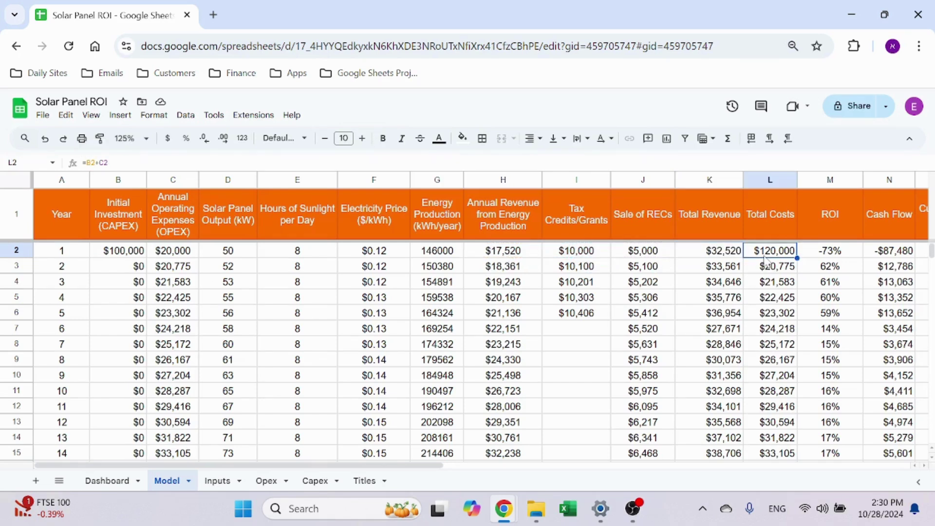
key(F2)
key(Escape)
click(336, 458)
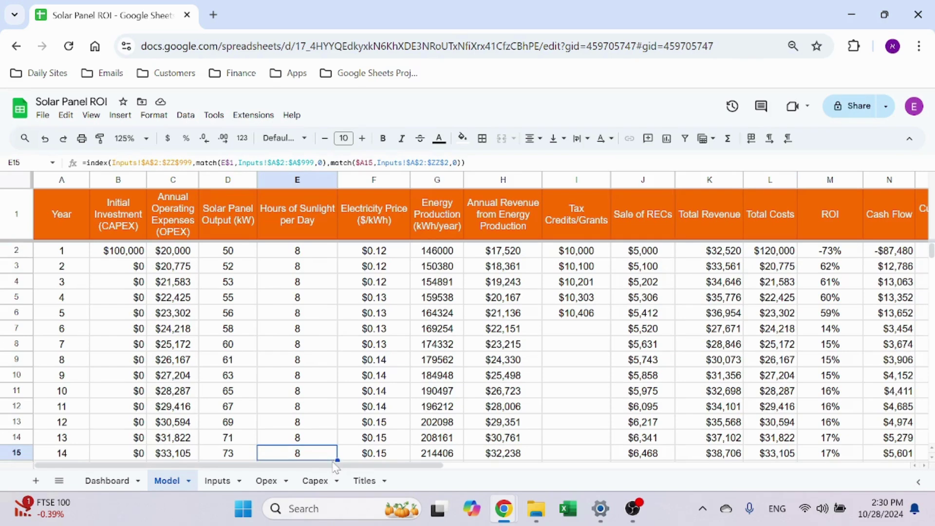
Step: Check the ROI formula =((K2-L2)/L2) in M2 and undo an accidental cell move
click(835, 254)
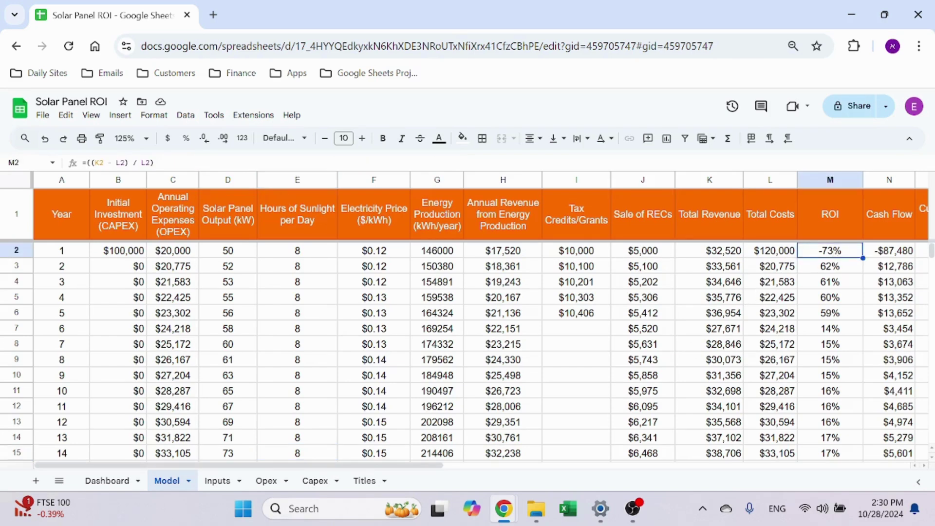
click(199, 162)
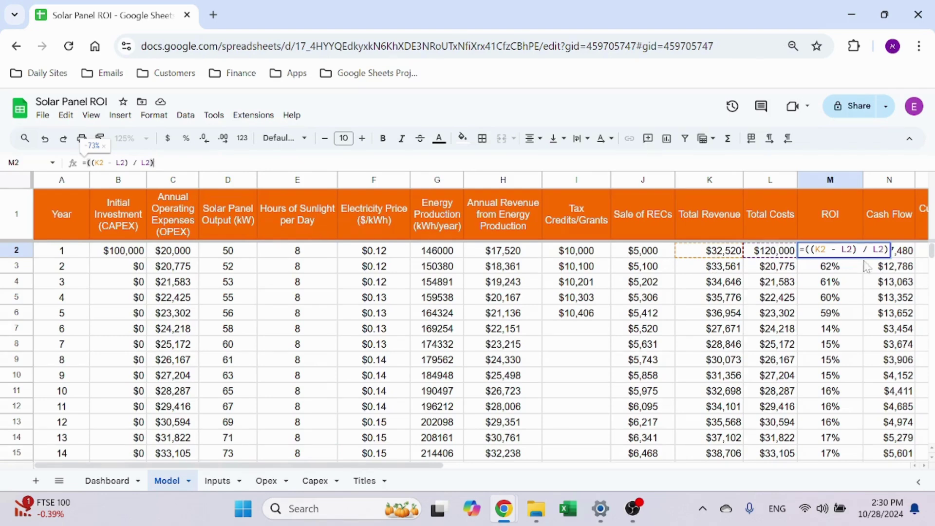
key(Escape)
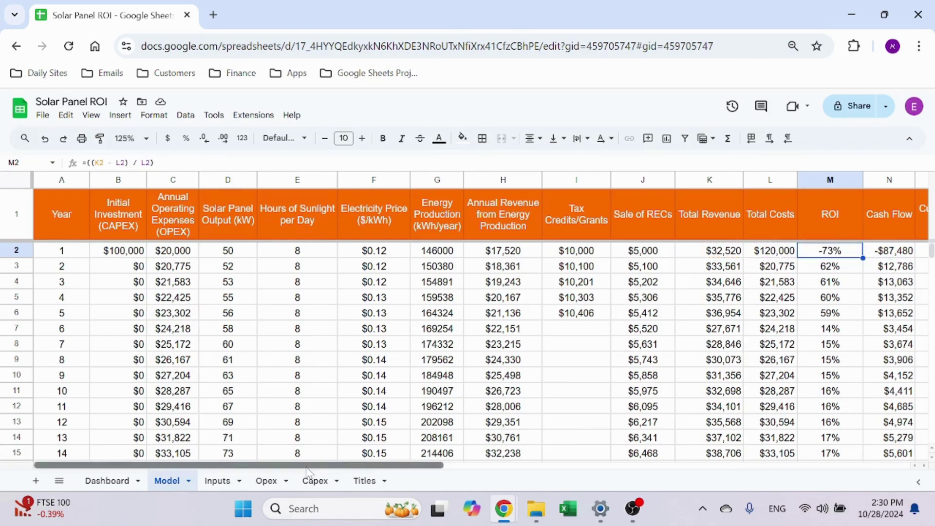
drag(312, 465, 468, 472)
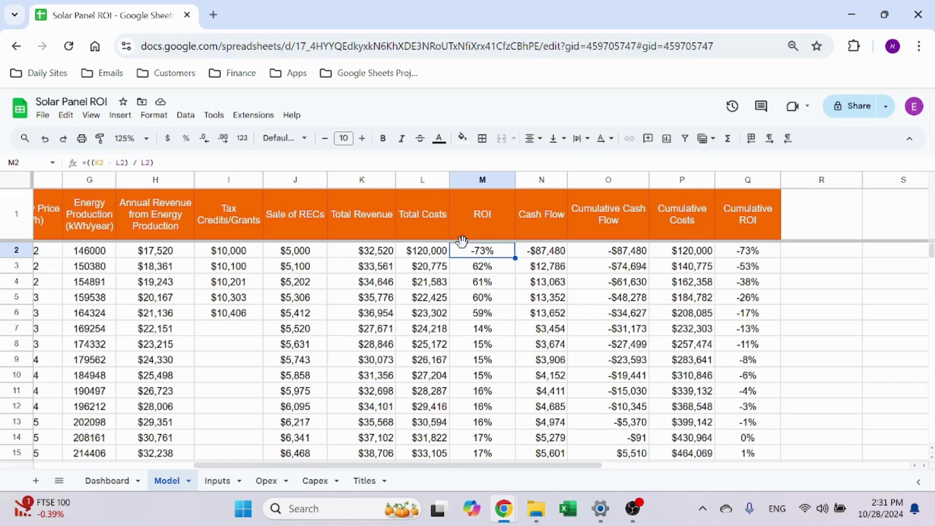
click(495, 266)
click(494, 280)
drag(494, 288, 498, 297)
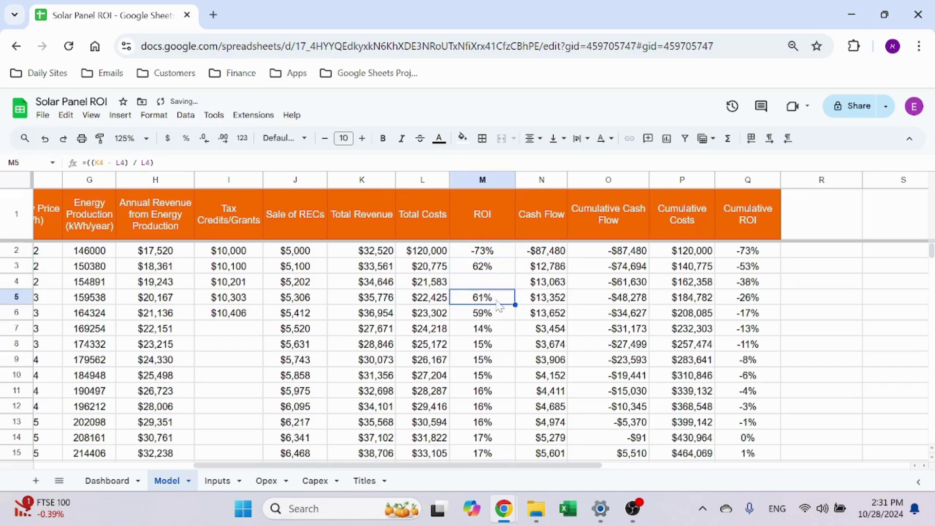
key(ctrl+z)
Step: Verify the ROI formulas for years 2 through 12 down column M
click(498, 271)
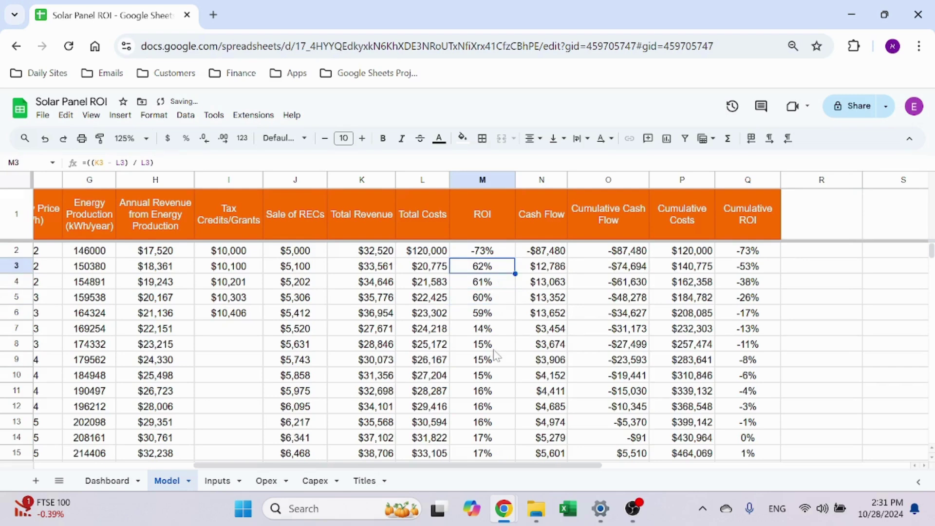
click(497, 328)
click(497, 271)
shift+click(496, 312)
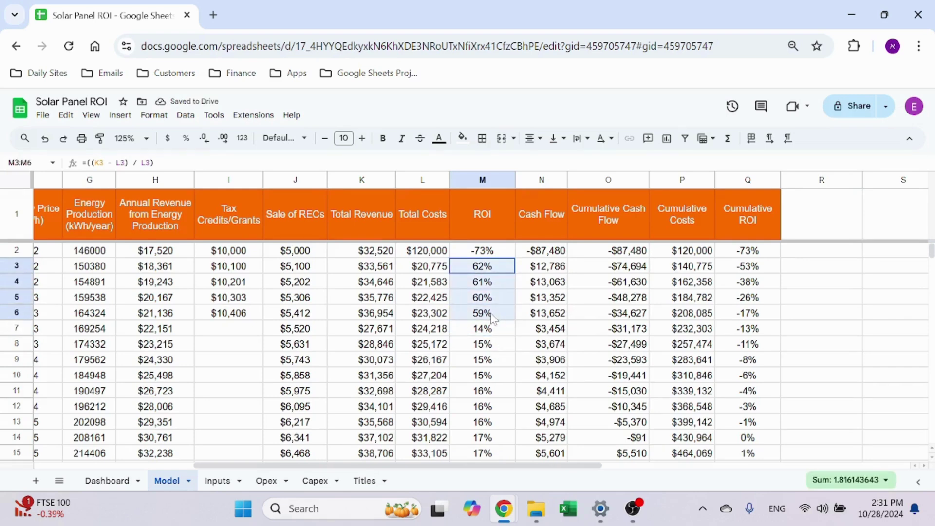
click(495, 315)
scroll(497, 321, down, 2)
click(496, 329)
scroll(497, 335, down, 2)
scroll(496, 336, down, 2)
scroll(496, 336, up, 6)
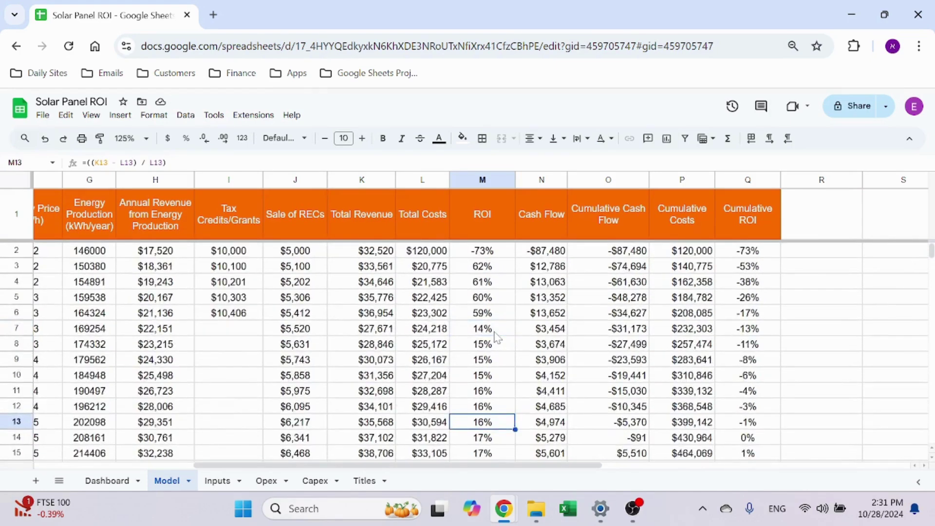
Step: Review the cash flow and Cumulative Cash Flow formulas =N2 and =N3+O2
click(555, 250)
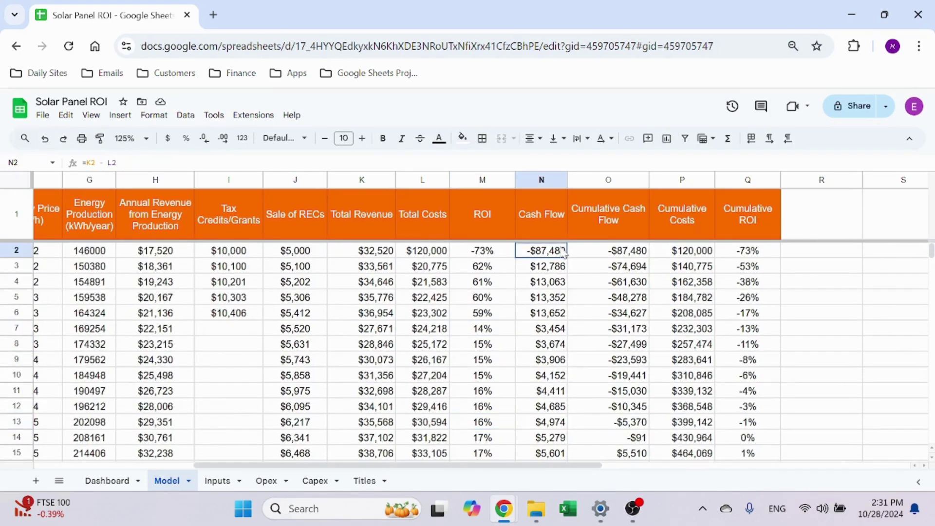
click(115, 162)
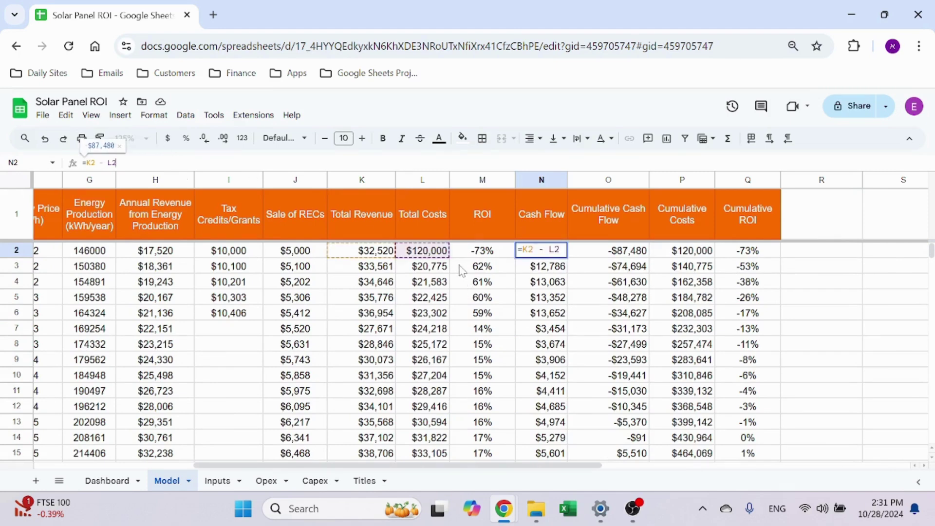
key(Escape)
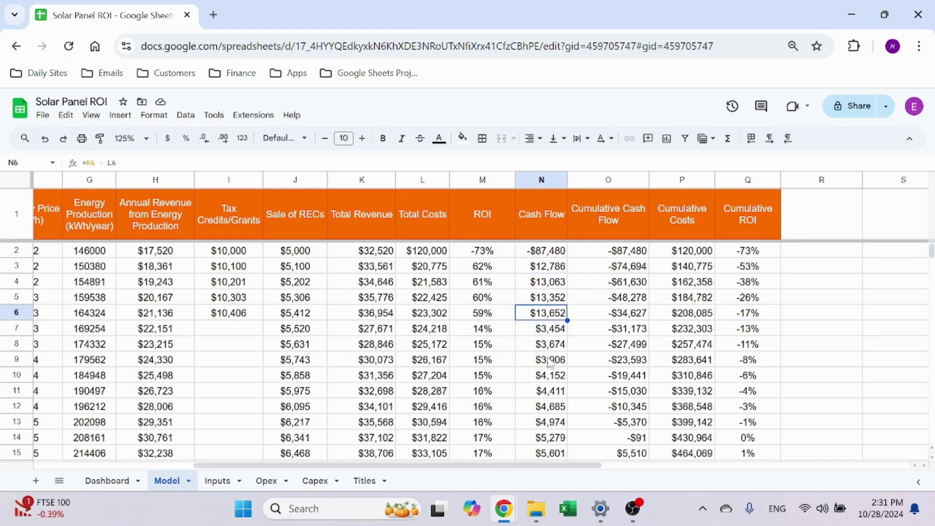
click(629, 252)
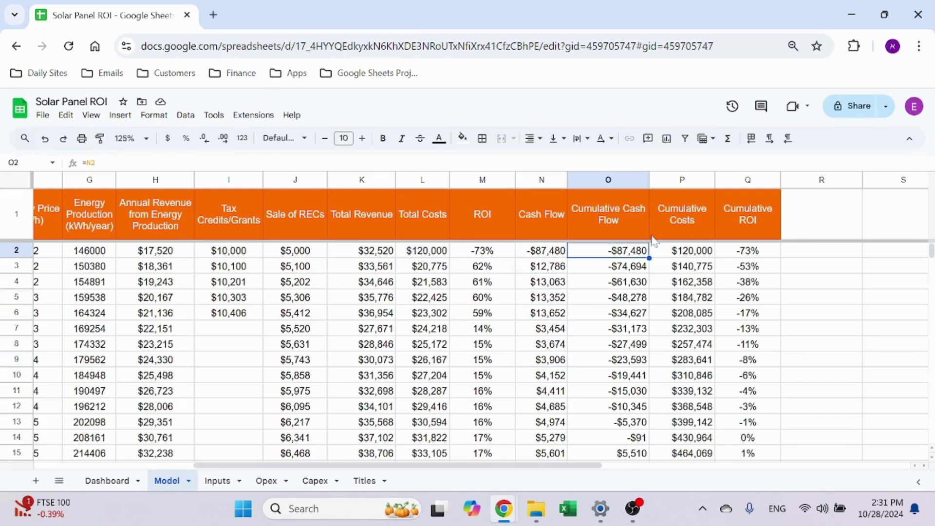
key(F2)
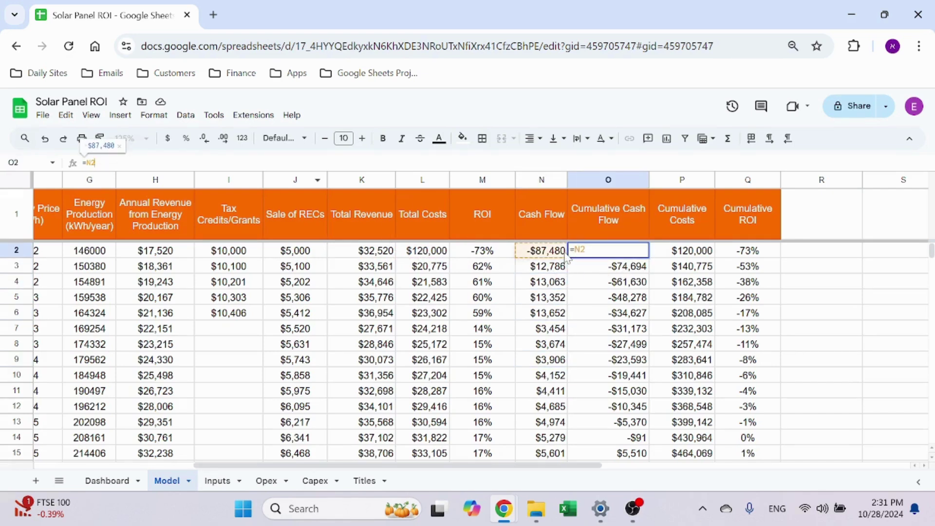
key(Return)
key(F2)
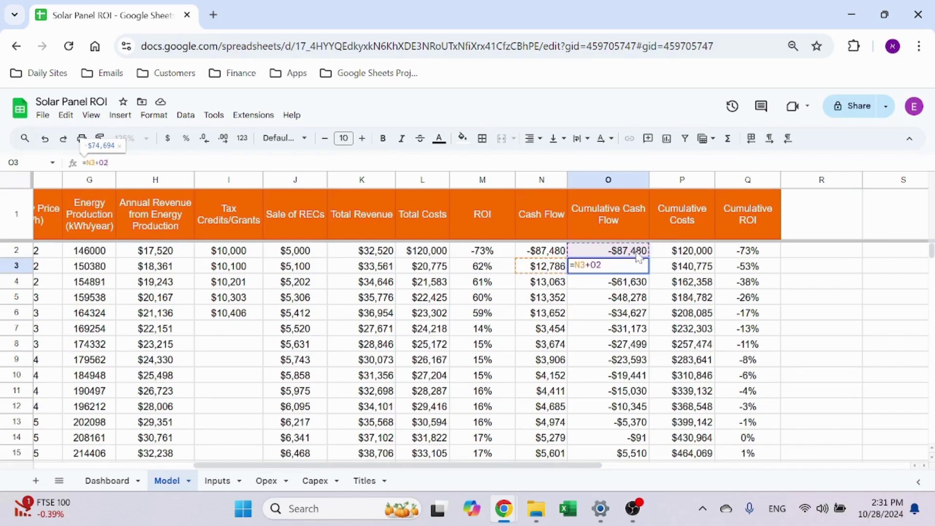
key(Escape)
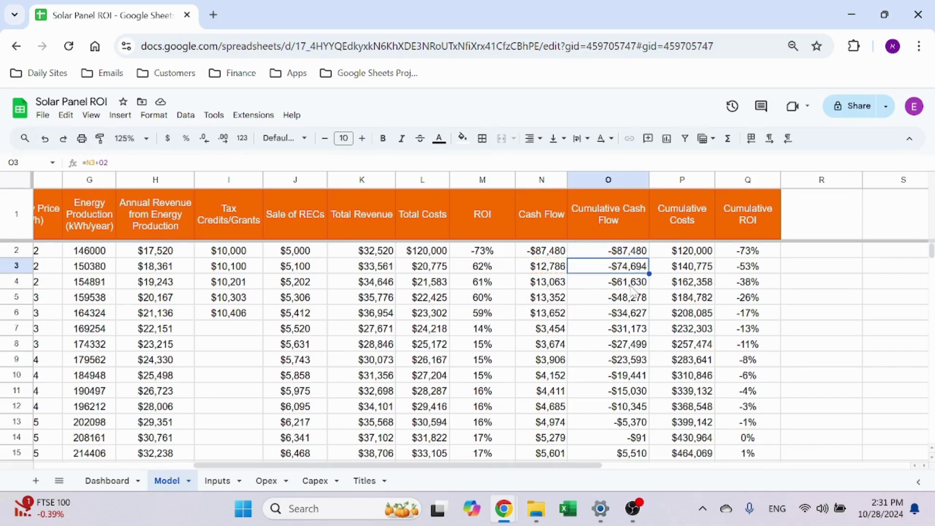
key(Down)
key(Down)
key(Down)
key(Down)
key(Down)
key(Down)
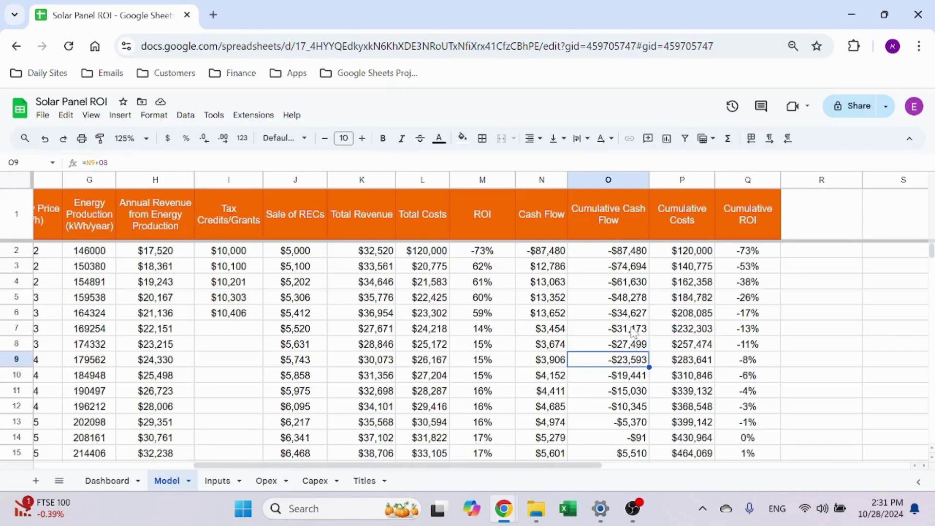
Step: Enter Cumulative Costs as =L2 in P2 ($120,000) and =L3+P2 in P3
click(703, 251)
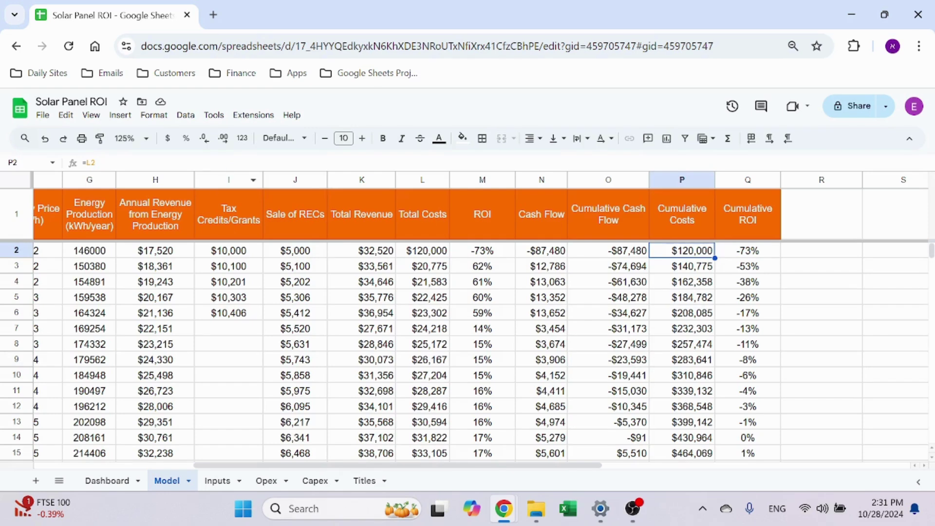
text(=L2)
key(Return)
text(=L3+P2)
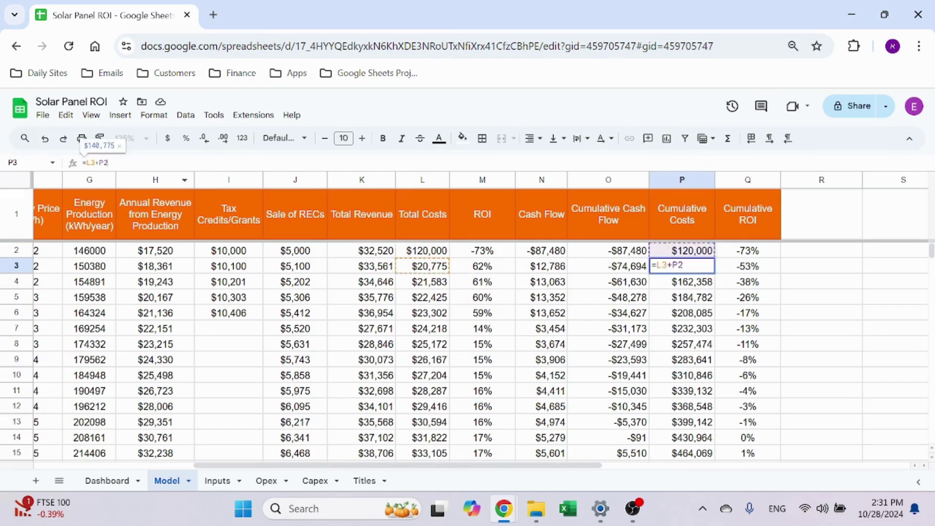
key(ctrl+Return)
Step: Enter Cumulative ROI =O3/P3 in Q3, giving -53% for year 2
click(758, 269)
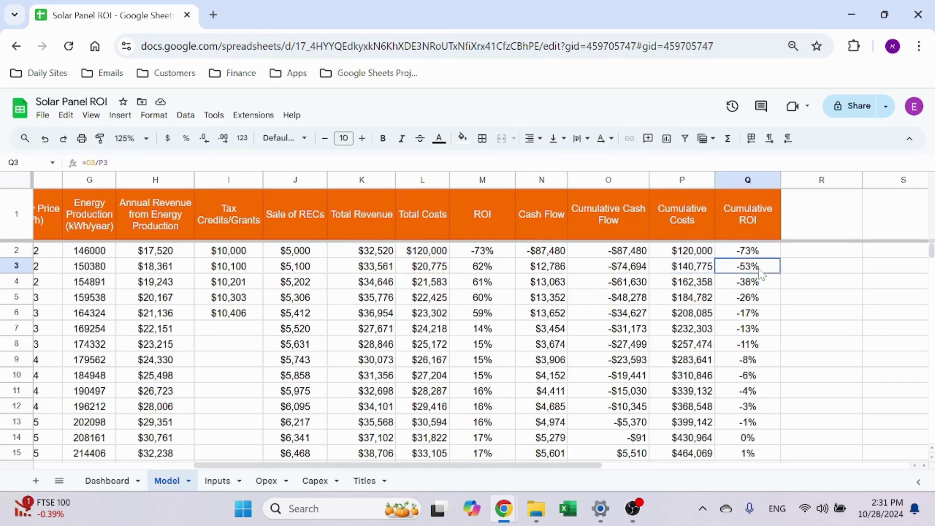
text(=O3/P3)
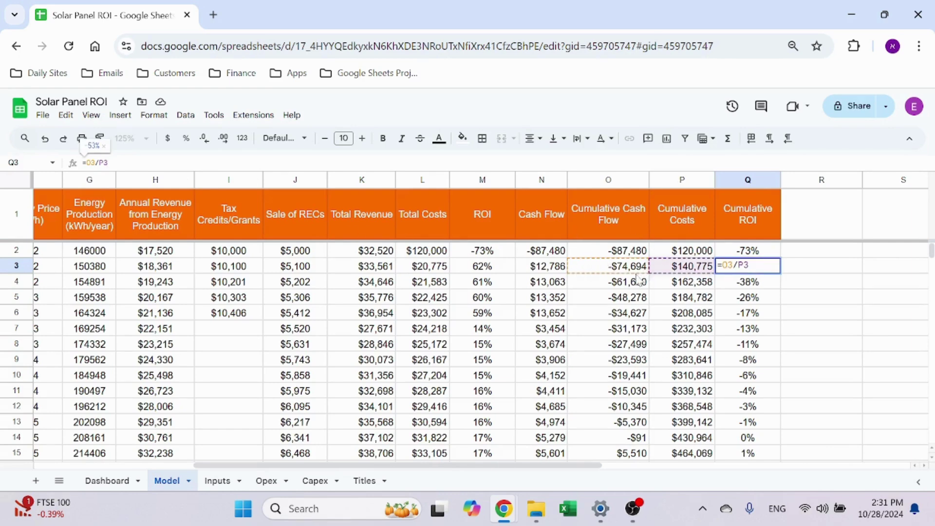
key(Return)
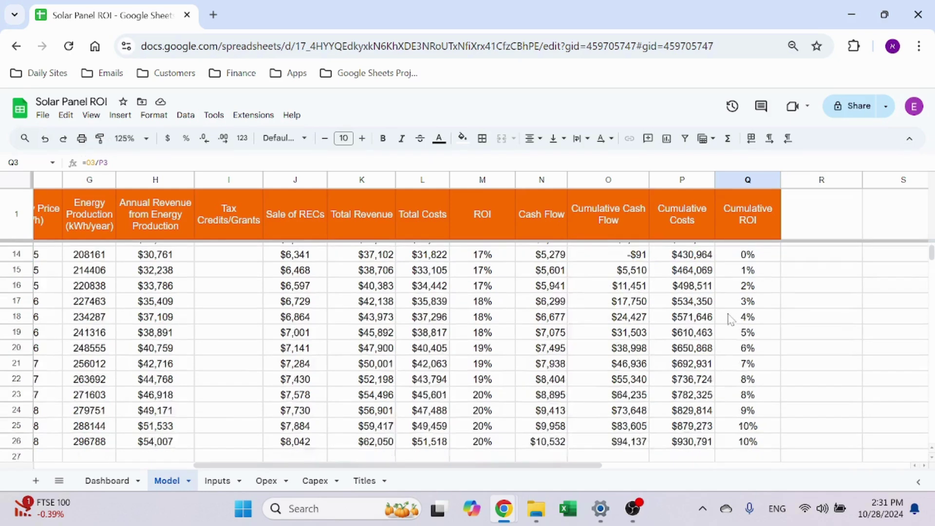
scroll(731, 319, down, 6)
scroll(730, 319, up, 2)
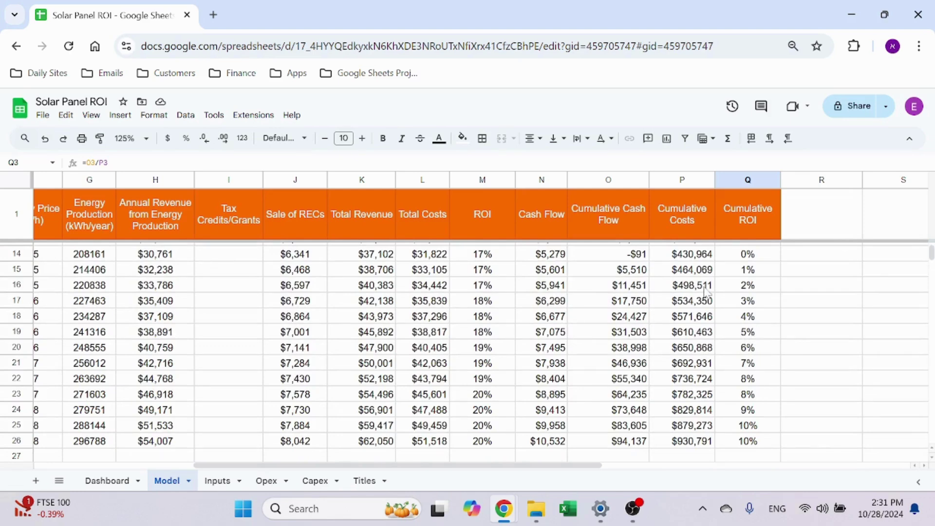
scroll(729, 327, up, 2)
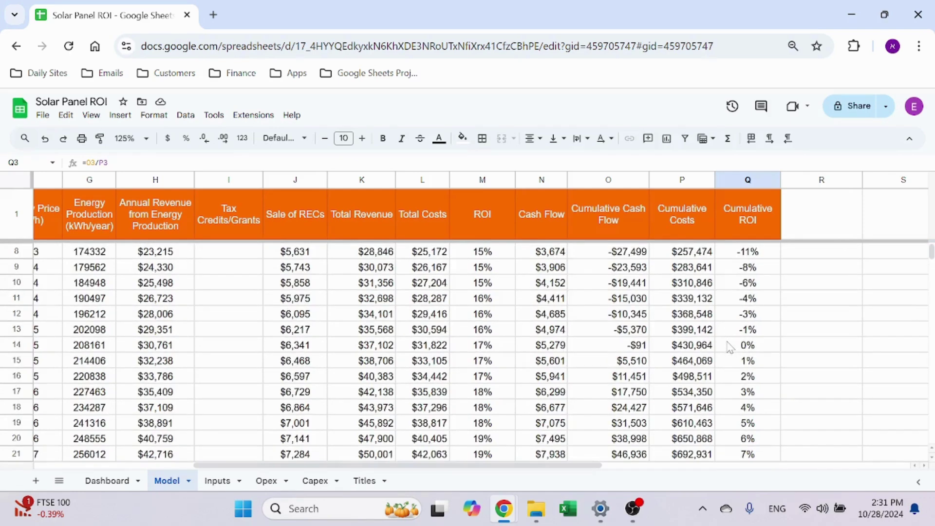
scroll(741, 429, down, 2)
click(762, 445)
scroll(759, 438, down, 2)
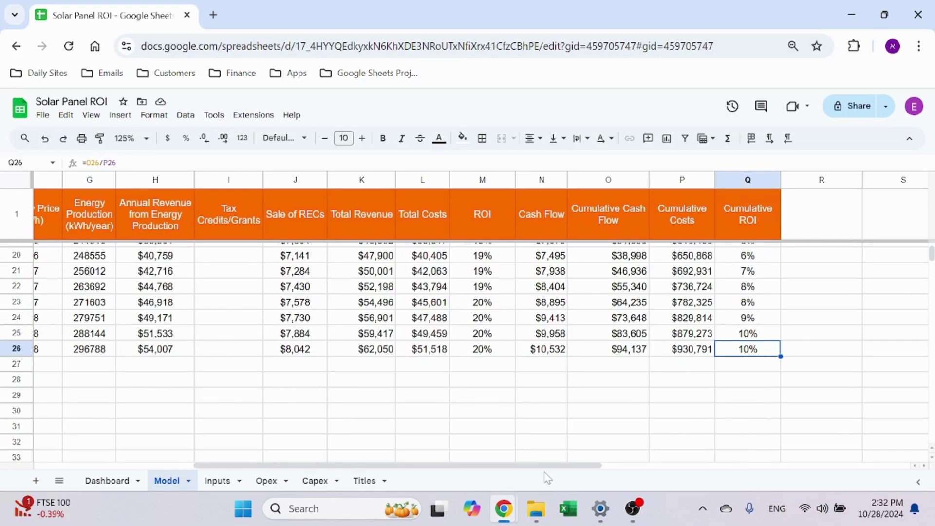
drag(548, 465, 594, 467)
click(728, 353)
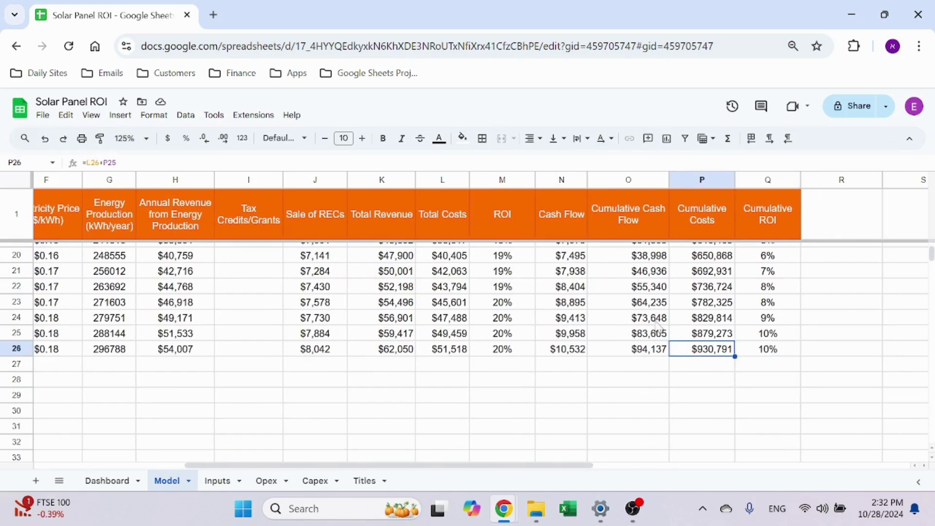
click(646, 354)
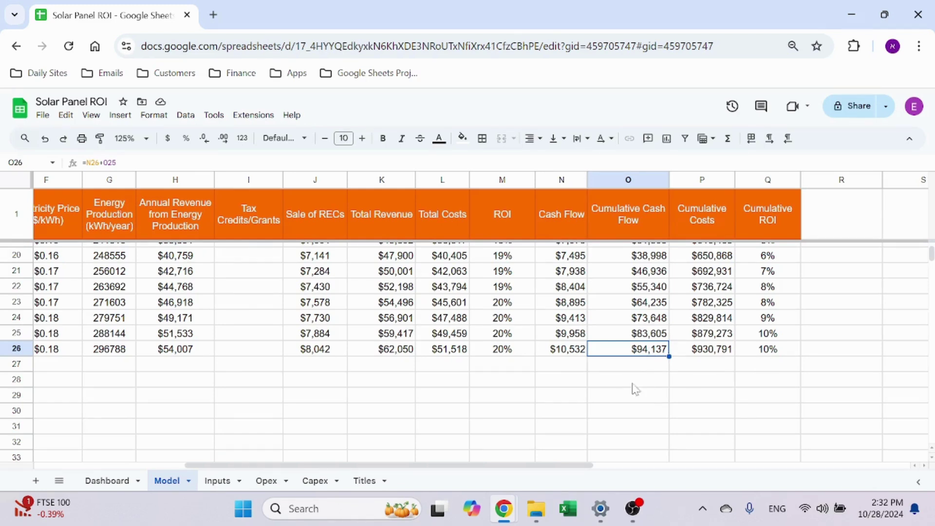
scroll(592, 345, up, 6)
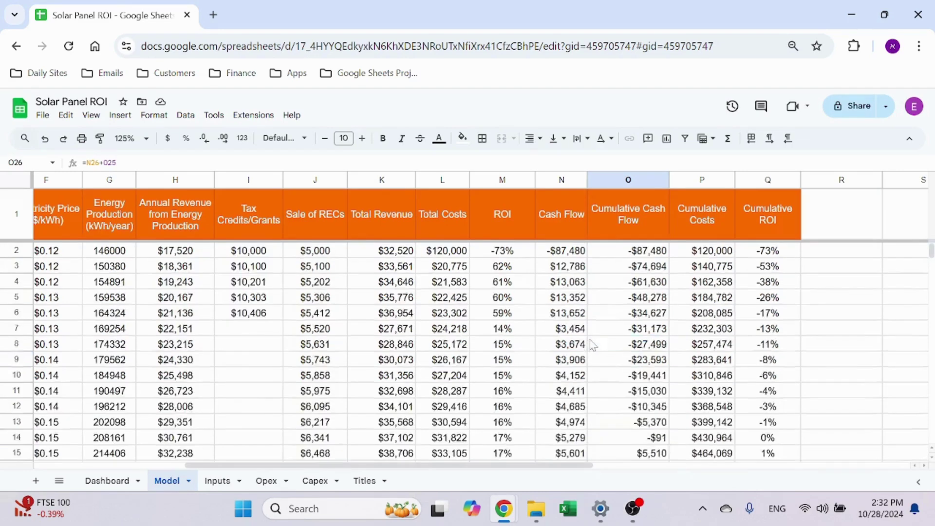
drag(517, 466, 366, 466)
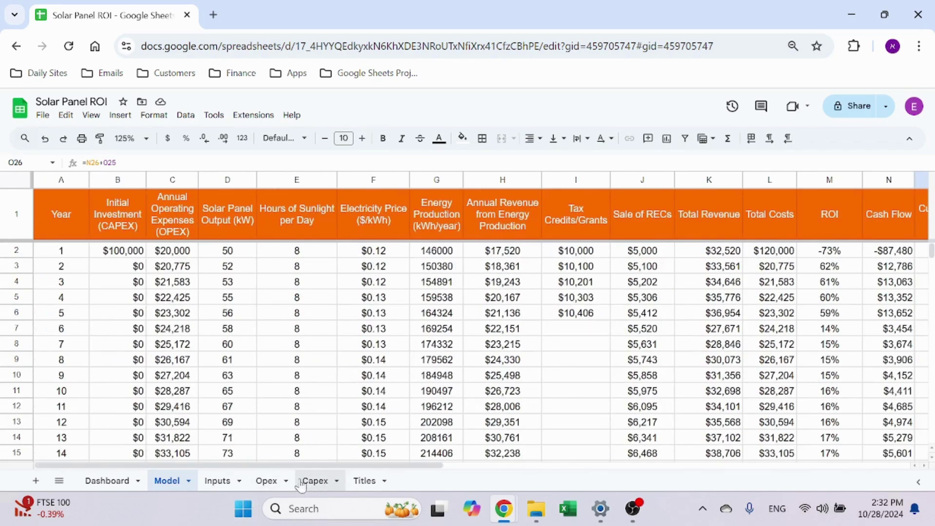
Step: Enter 7 as Hours of Sunlight per Day on Inputs and review the Model columns
click(218, 482)
click(214, 264)
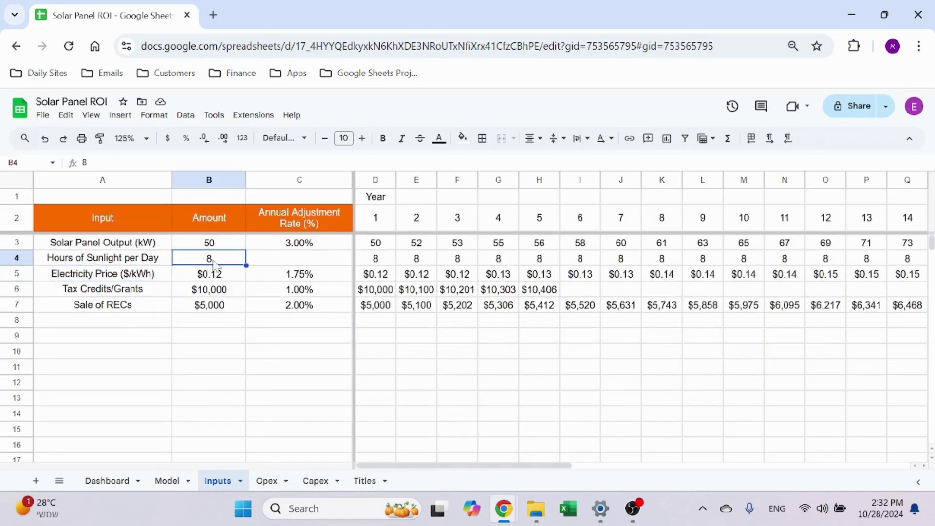
text(7)
click(218, 387)
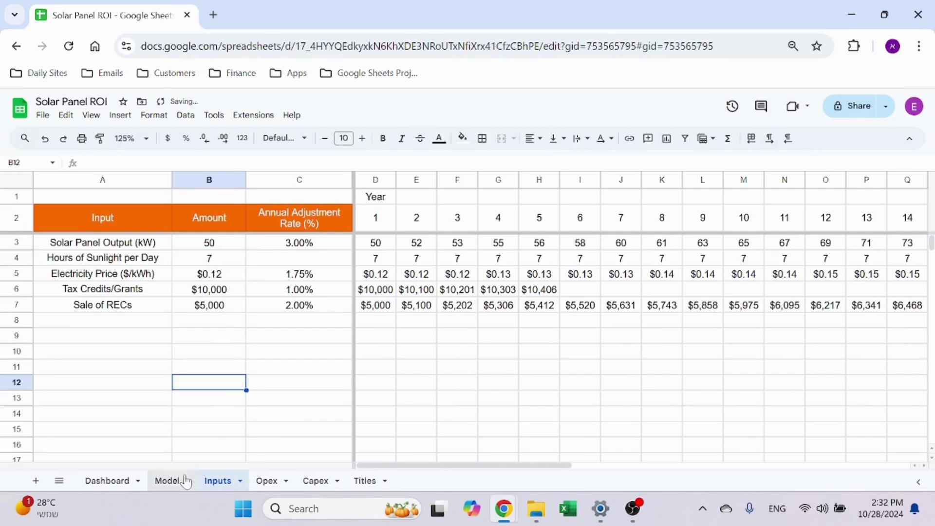
click(172, 481)
drag(349, 465, 521, 465)
scroll(628, 331, down, 6)
scroll(635, 426, up, 2)
scroll(637, 427, down, 2)
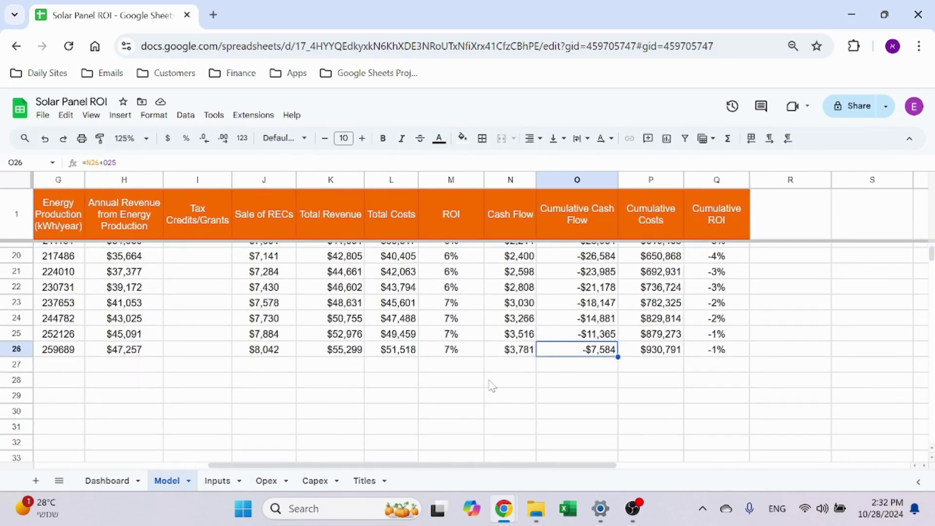
scroll(493, 384, up, 6)
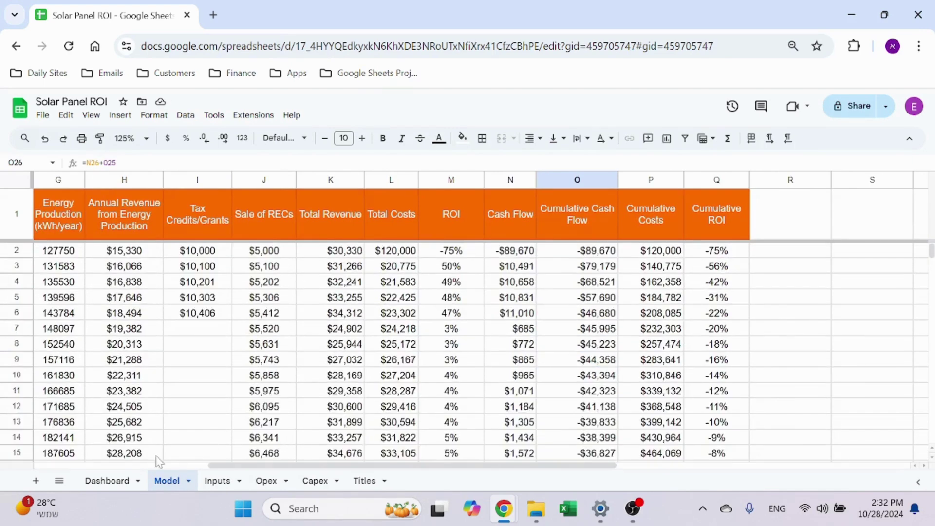
scroll(157, 460, left, 10)
Step: Raise sunlight hours to 9 and check the Model's cash flow and Cumulative ROI in Q9–Q10
click(217, 481)
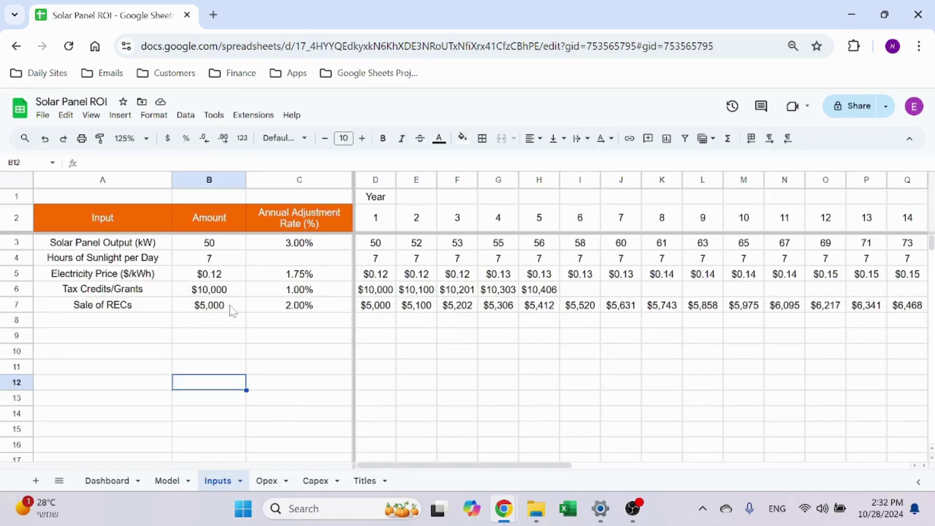
click(210, 257)
text(9)
click(222, 368)
click(170, 480)
scroll(637, 438, down, 6)
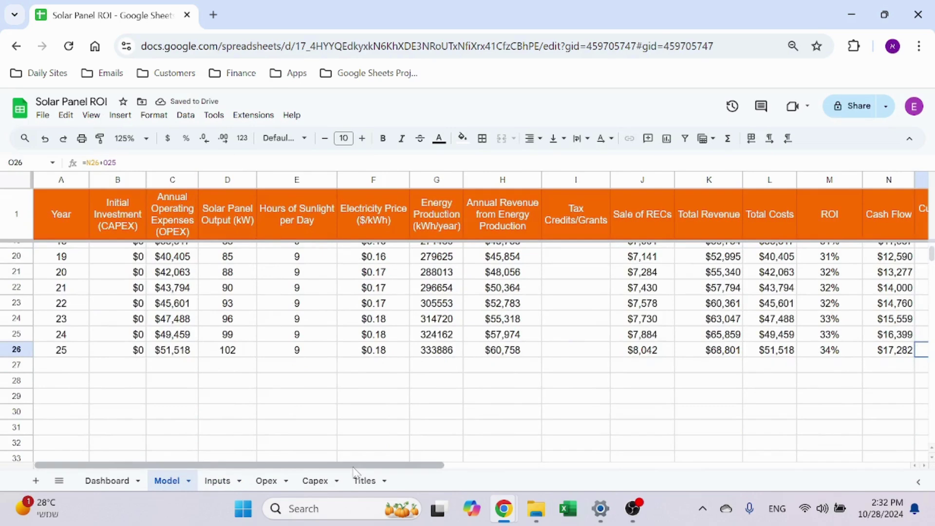
drag(354, 465, 467, 464)
scroll(764, 409, up, 2)
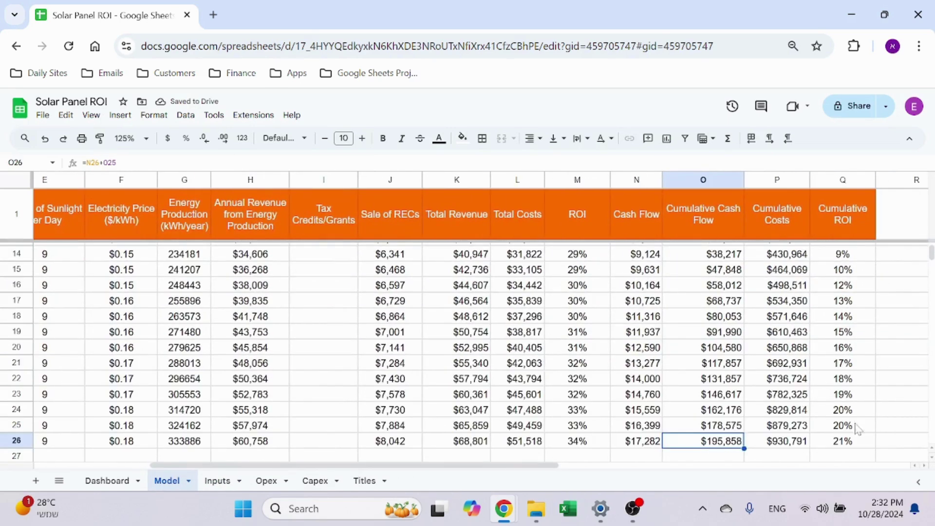
scroll(857, 447, up, 5)
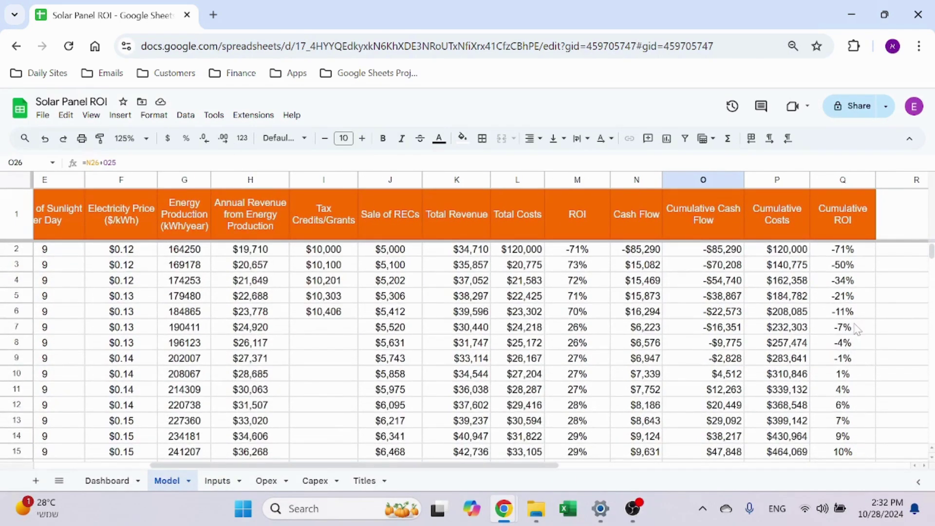
click(862, 364)
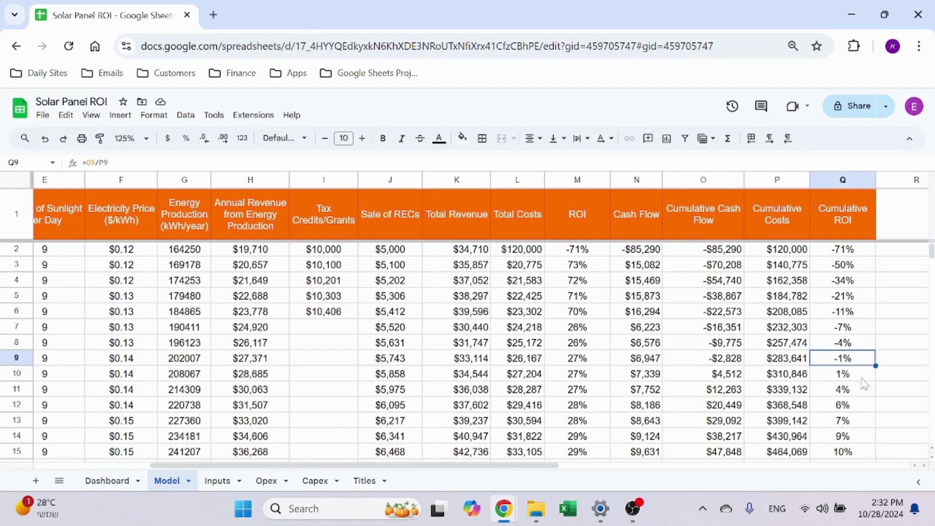
click(862, 379)
drag(526, 465, 412, 465)
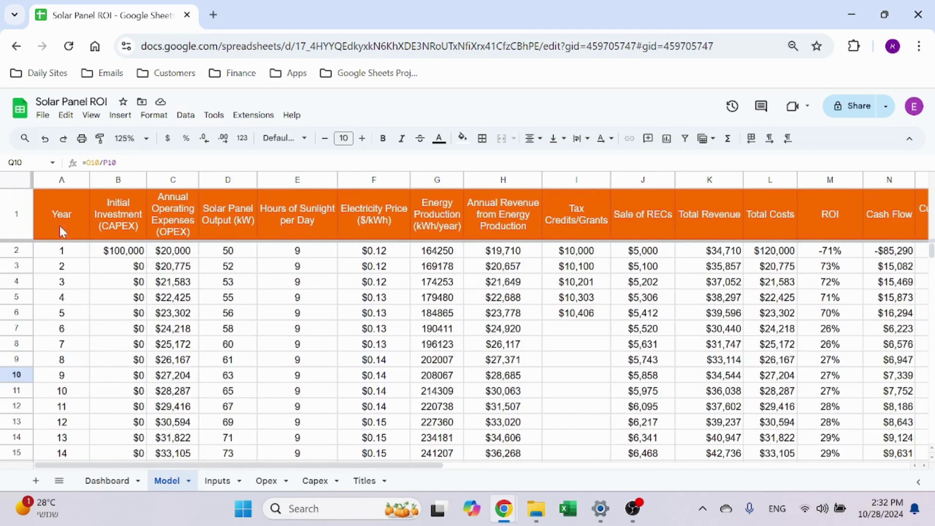
Step: Glance over the Dashboard charts, then drag-select the Model table starting at A1
click(109, 483)
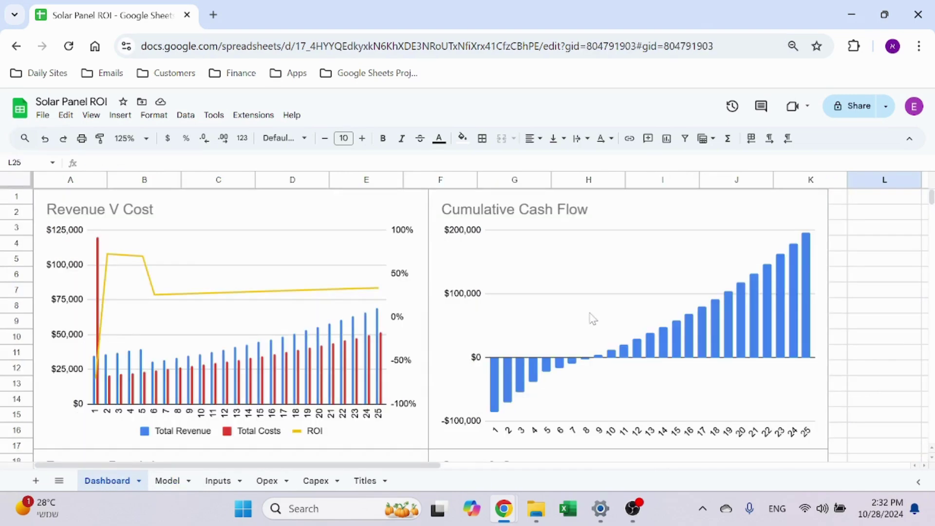
scroll(419, 350, down, 2)
scroll(419, 354, up, 2)
click(167, 481)
drag(73, 215, 788, 412)
Step: Extend the selection to A1:Q26 and insert a chart with Year as the x-axis
key(ctrl+shift+Down)
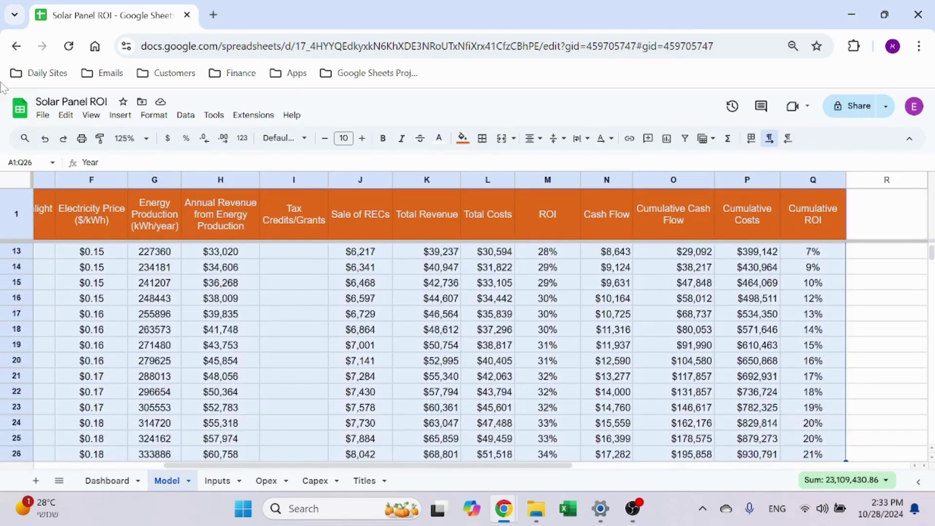
click(120, 115)
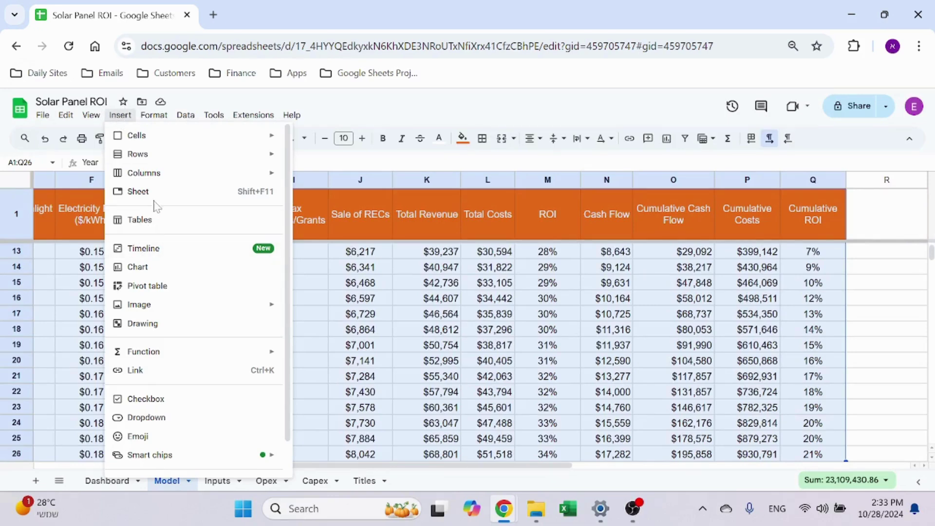
click(138, 266)
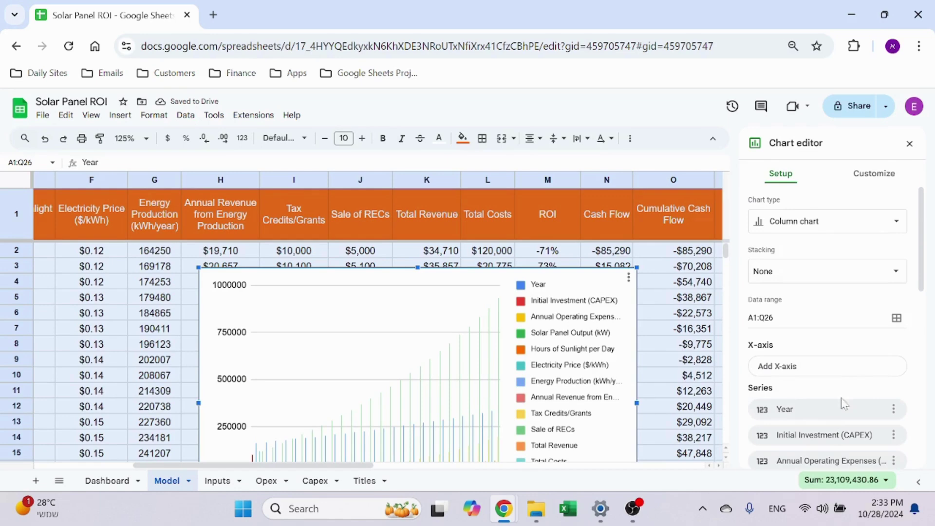
click(855, 376)
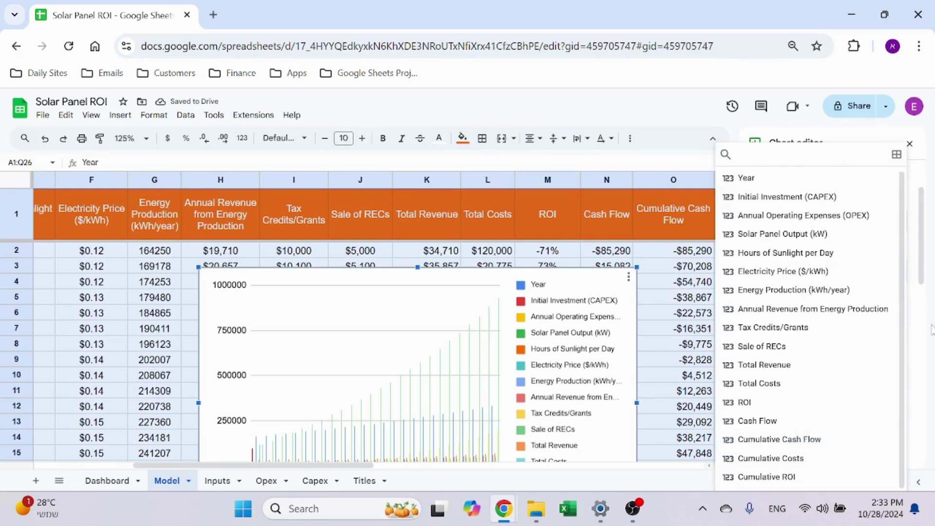
click(930, 353)
Step: Replace all chart series with Initial Investment (CAPEX) and Annual Operating Expenses (OPEX)
scroll(897, 417, down, 6)
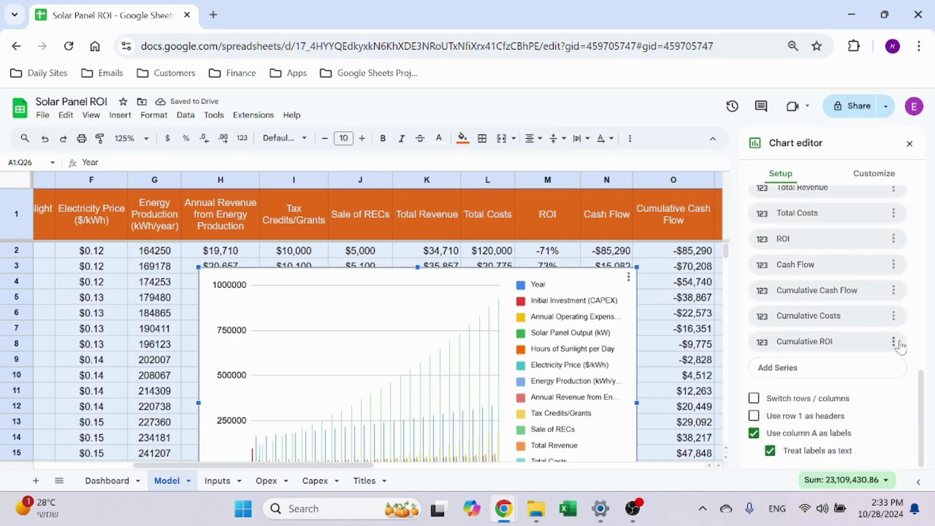
click(895, 343)
click(867, 382)
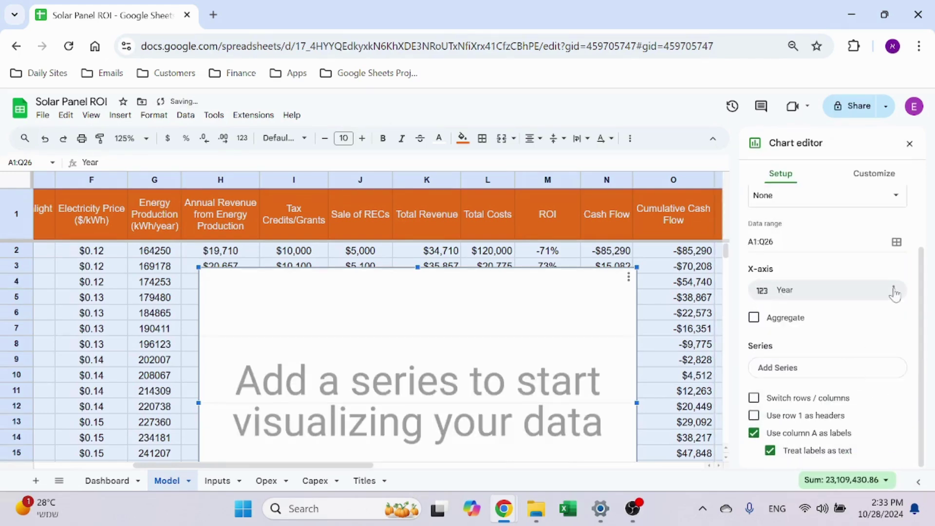
click(807, 374)
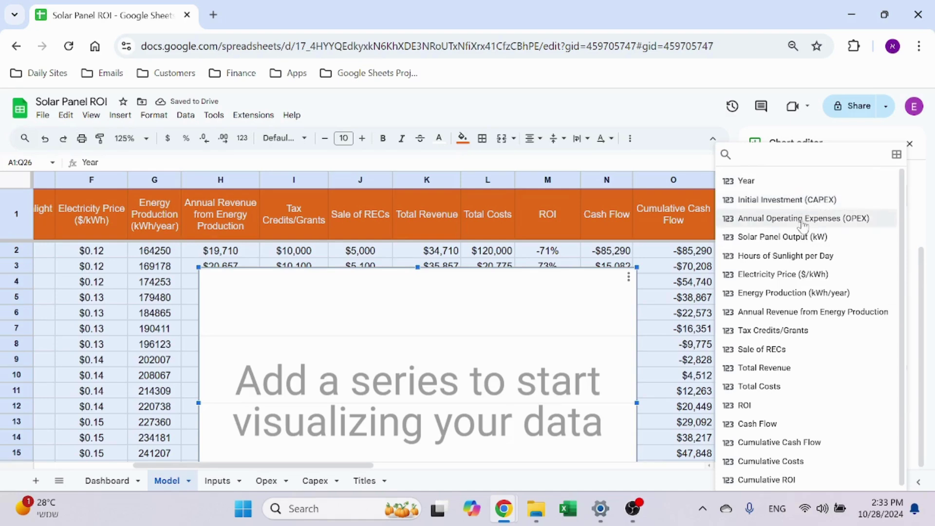
click(803, 199)
click(801, 392)
click(804, 218)
scroll(413, 335, down, 2)
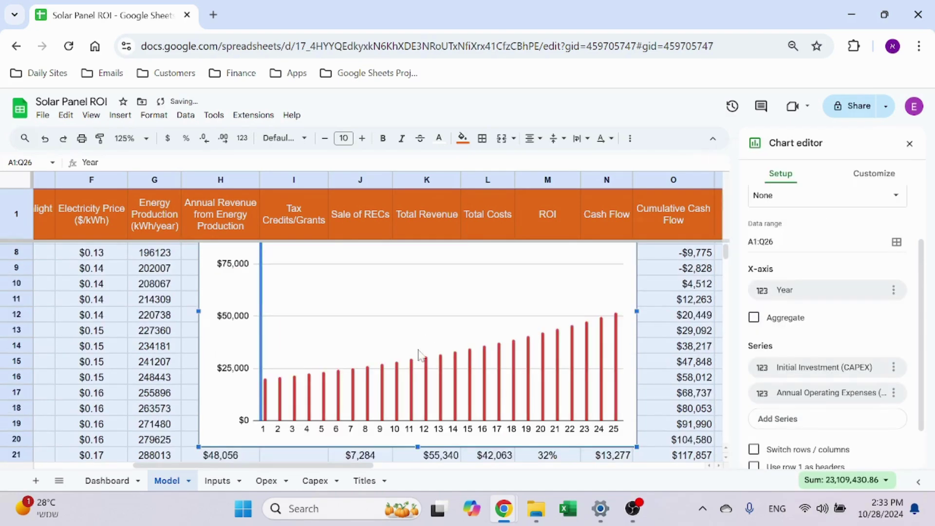
scroll(455, 378, up, 2)
Step: Clear those series and plot ROI and Cumulative Cash Flow instead
click(893, 368)
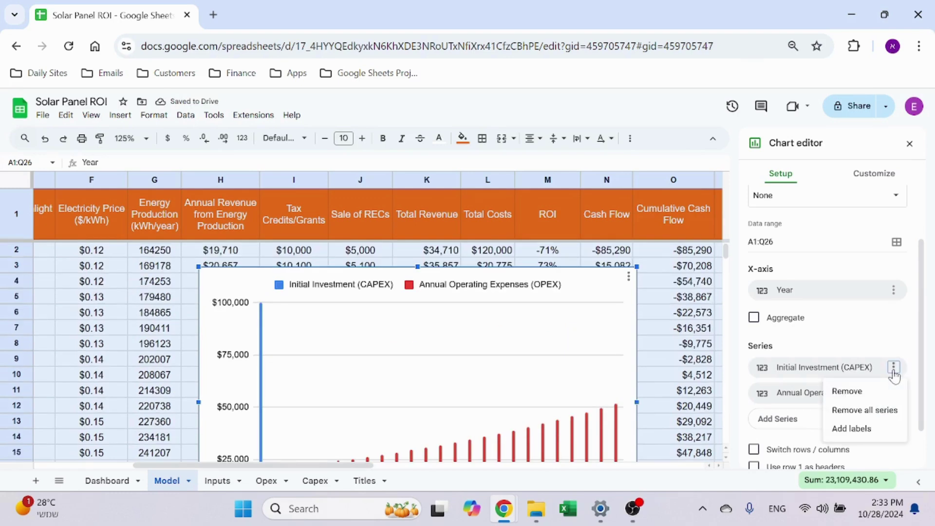
click(869, 410)
click(876, 368)
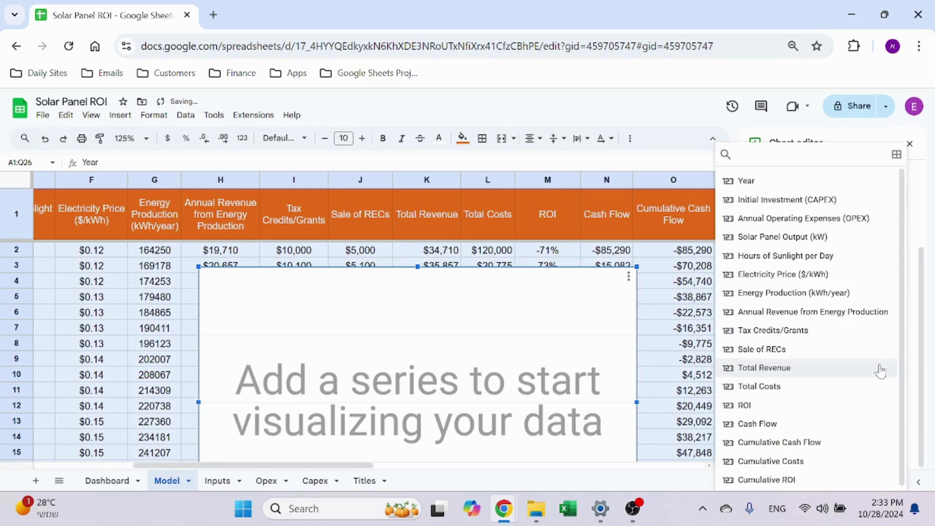
click(860, 406)
click(862, 392)
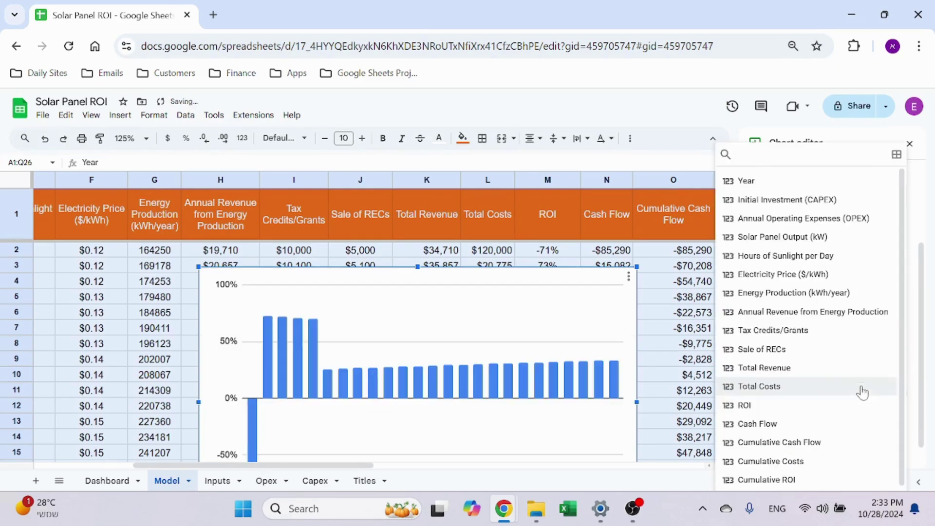
click(809, 440)
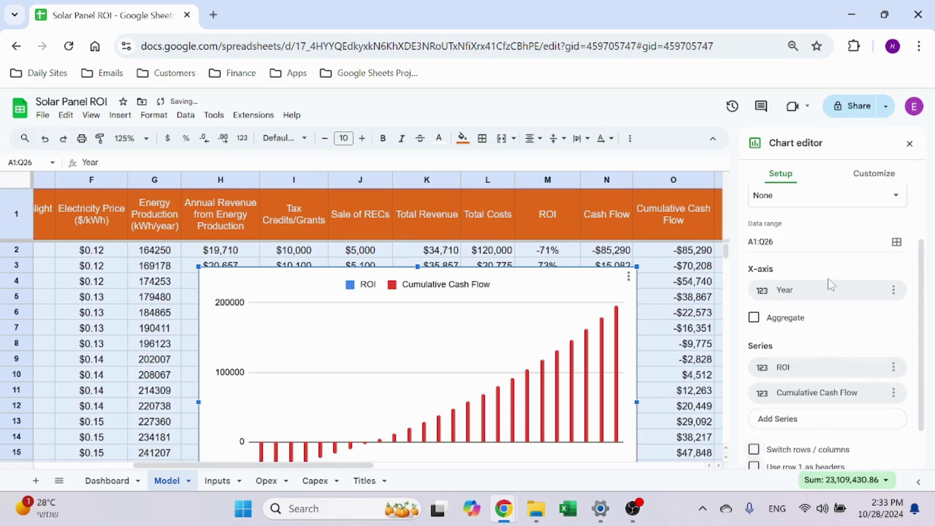
scroll(832, 288, up, 3)
click(875, 183)
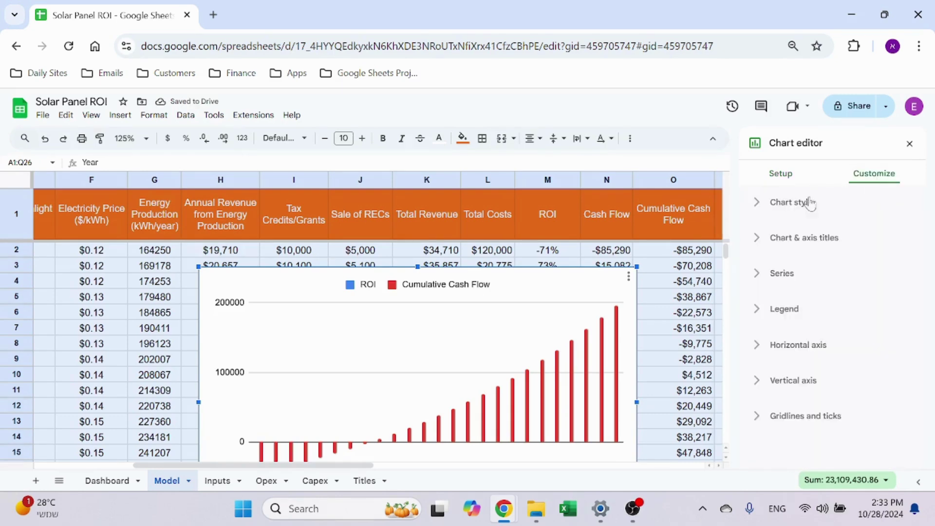
click(784, 205)
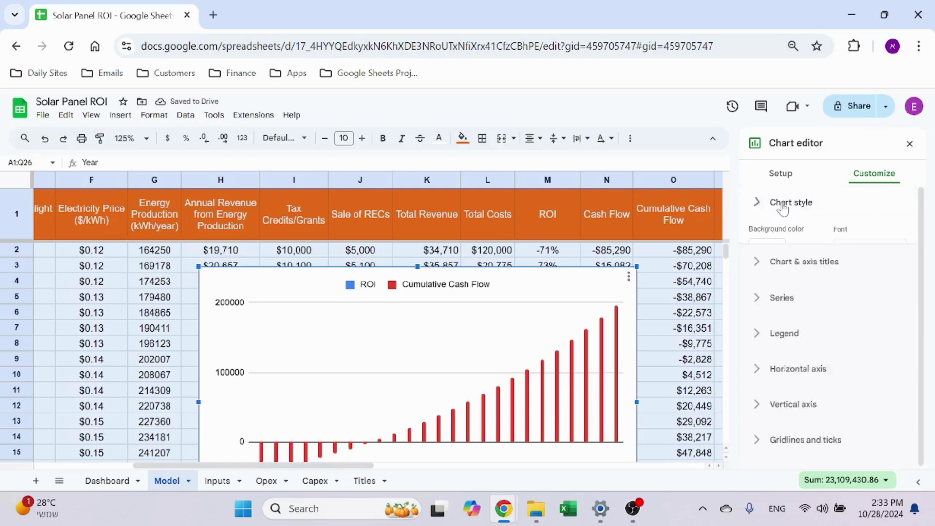
Step: Change the chart type to a combo chart
click(782, 175)
click(841, 229)
click(882, 424)
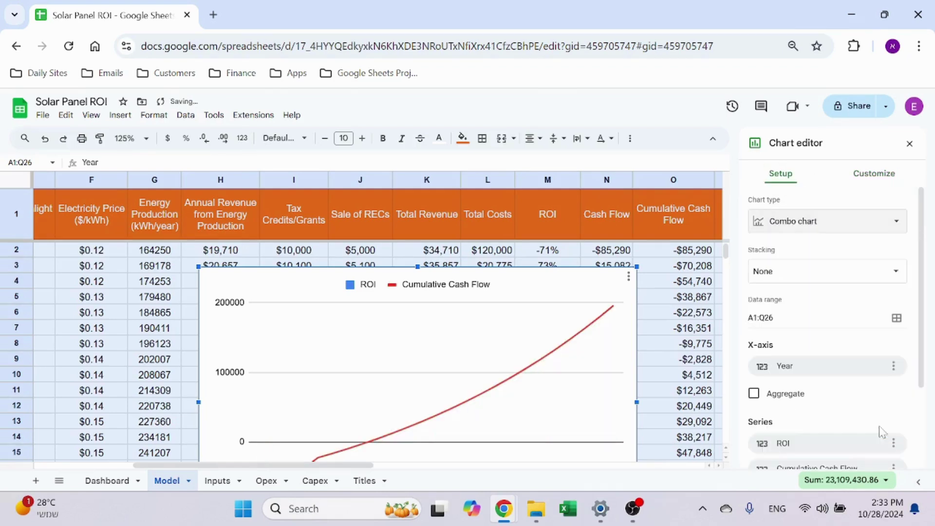
scroll(486, 351, down, 2)
scroll(487, 350, up, 2)
Step: Format the ROI series to display as a line
click(874, 175)
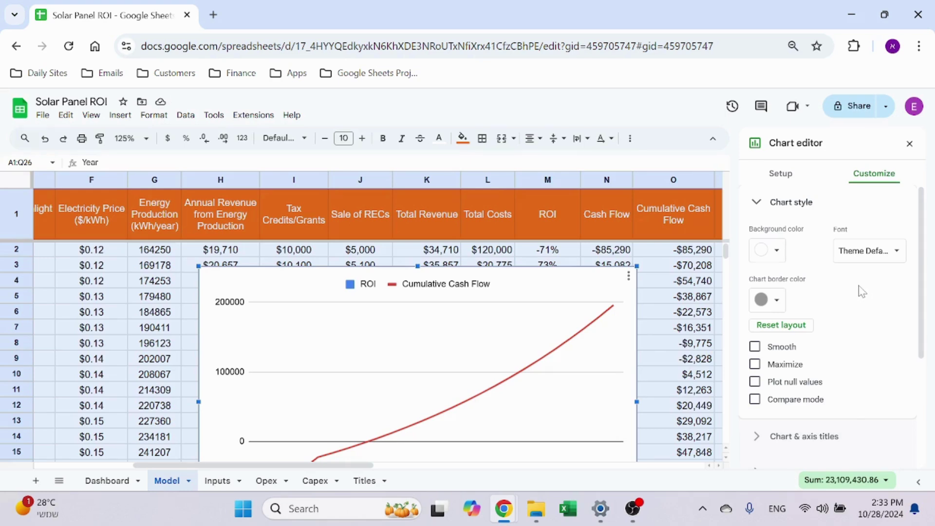
scroll(863, 288, down, 3)
click(816, 296)
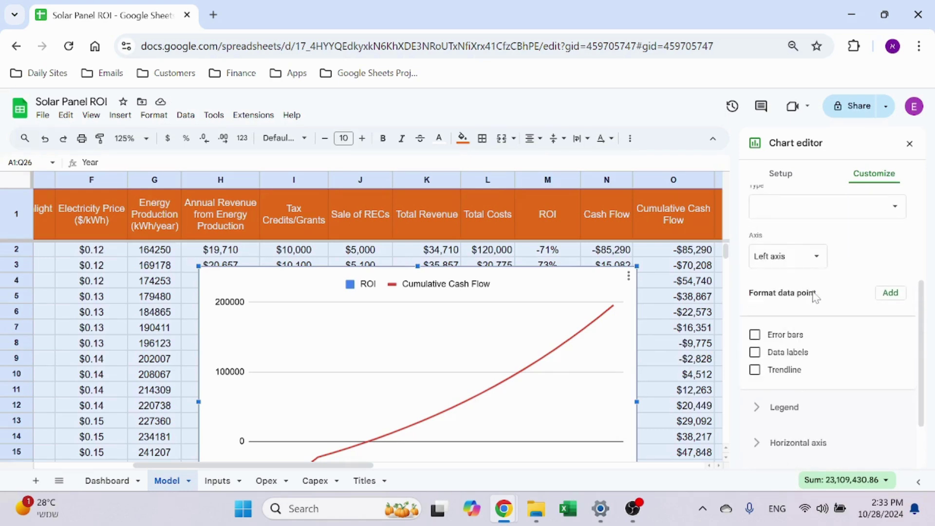
scroll(835, 321, up, 1)
scroll(837, 285, up, 1)
click(840, 281)
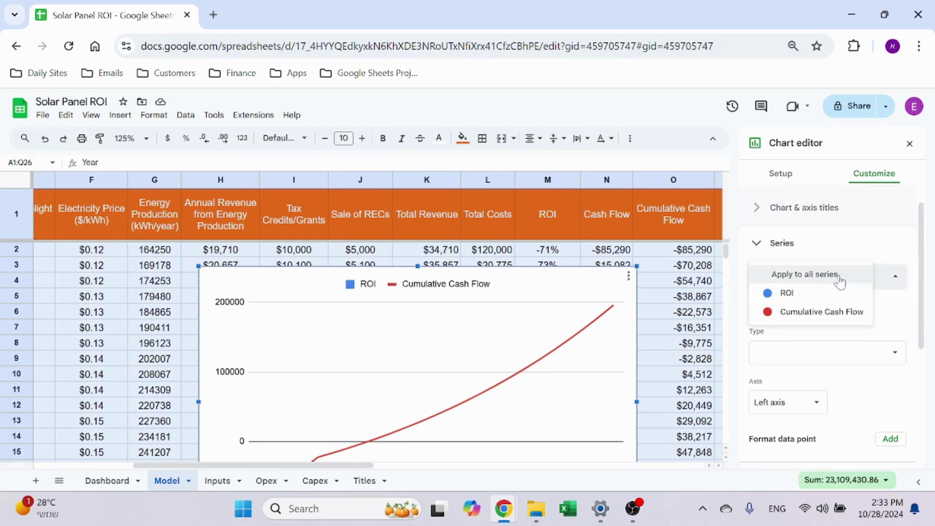
click(817, 293)
scroll(816, 318, down, 2)
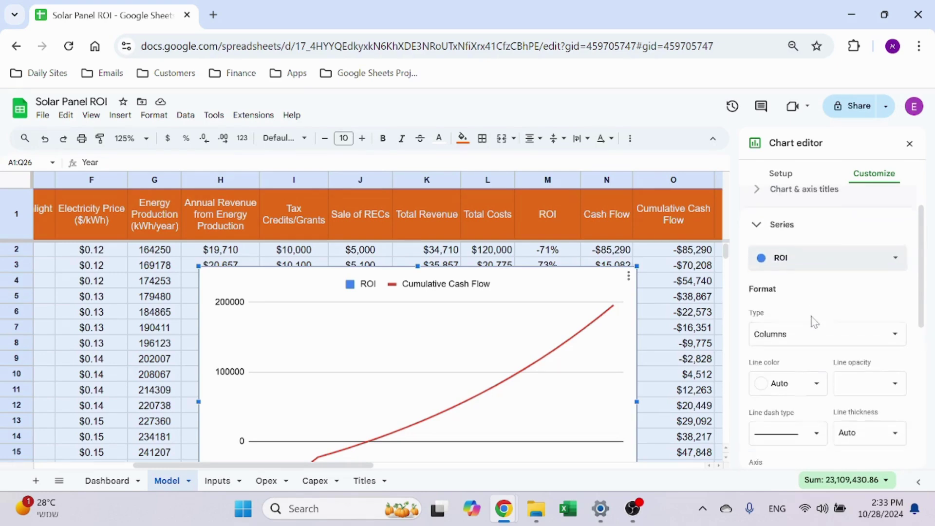
click(818, 278)
click(801, 297)
Step: Put the ROI series on the right axis
scroll(836, 290, down, 3)
scroll(808, 286, up, 3)
scroll(798, 295, up, 2)
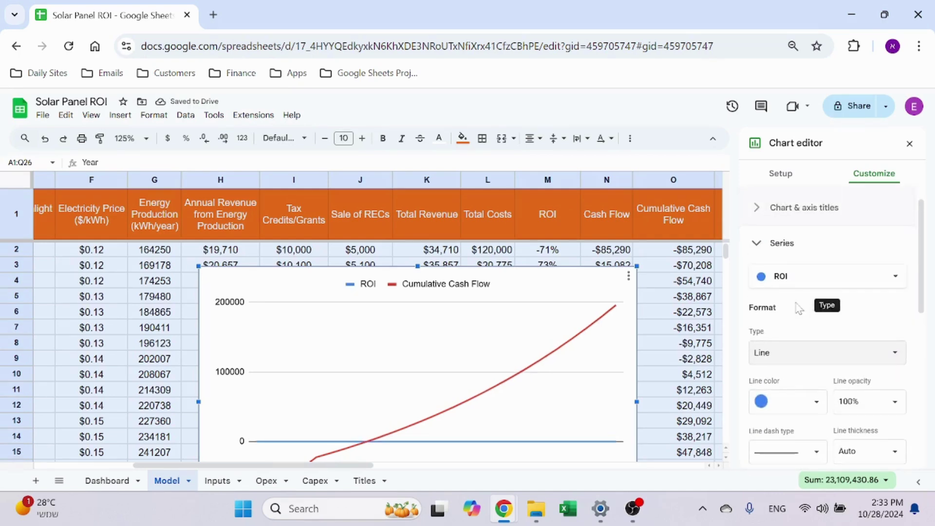
scroll(814, 299, down, 1)
scroll(806, 298, up, 1)
scroll(806, 298, down, 4)
click(803, 337)
click(803, 349)
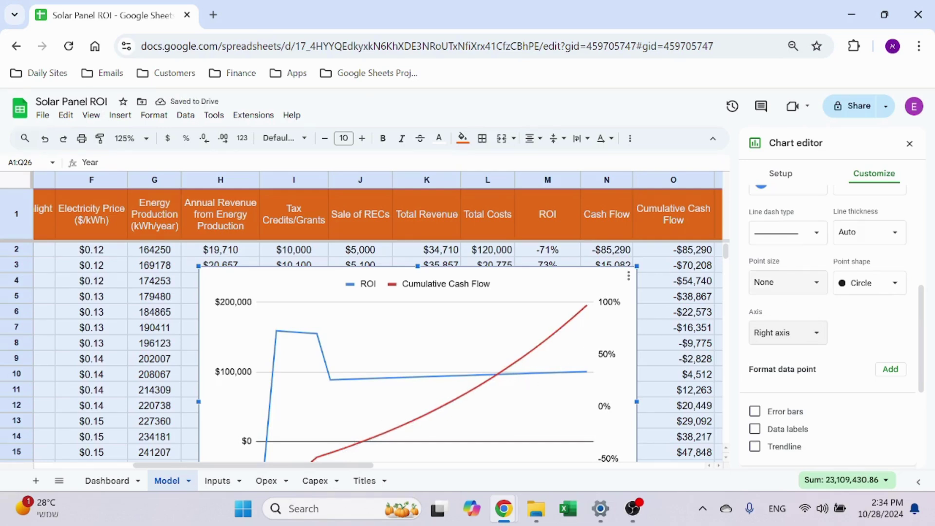
Step: Draw the Cumulative Cash Flow series as columns
scroll(782, 328, up, 5)
click(818, 275)
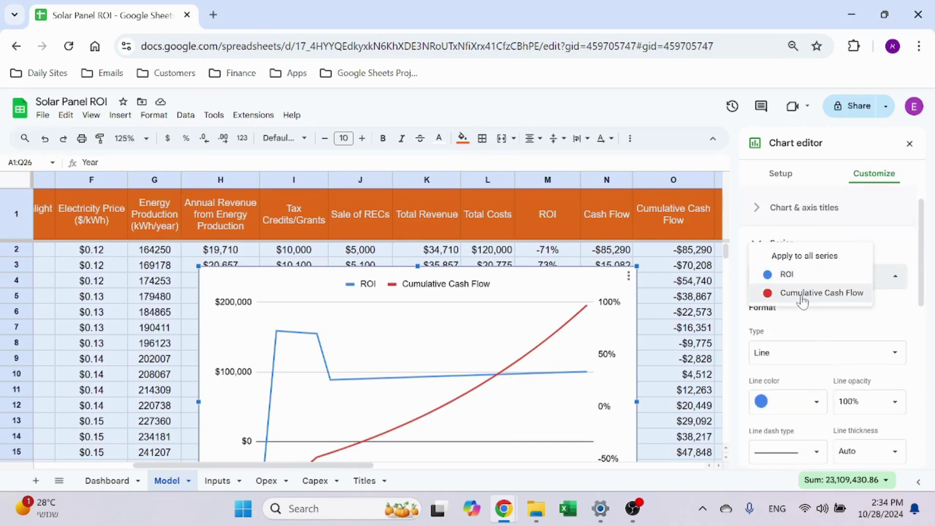
click(806, 292)
scroll(808, 299, down, 2)
click(810, 281)
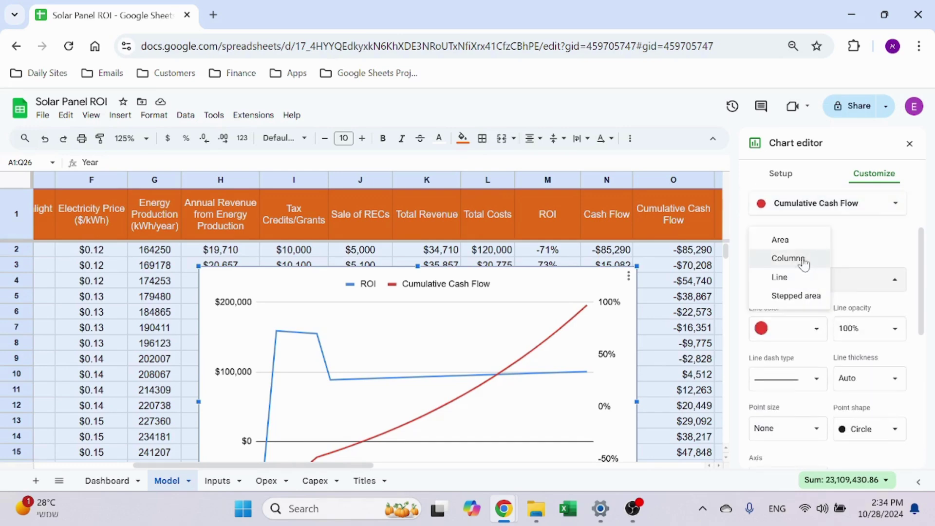
click(803, 259)
scroll(806, 287, down, 5)
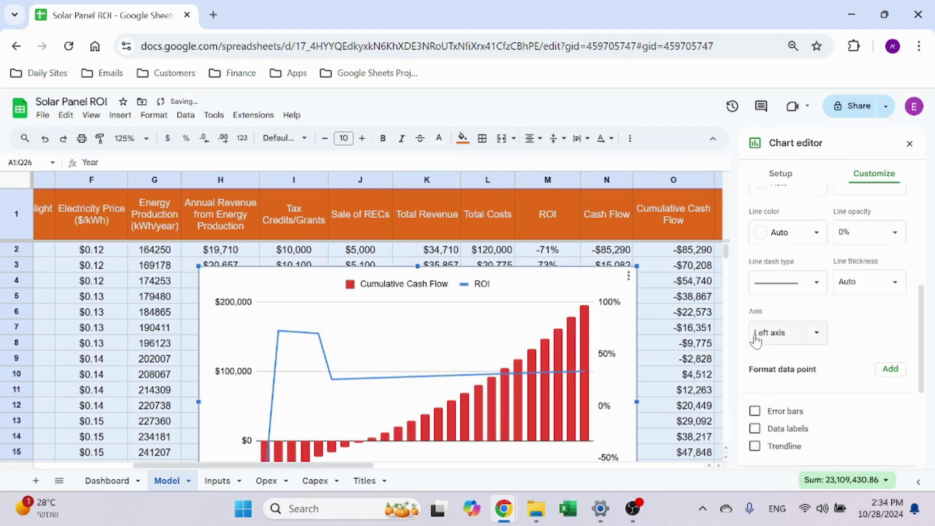
Step: Close the chart editor and set the sheet zoom to 100%
click(908, 143)
scroll(602, 340, down, 2)
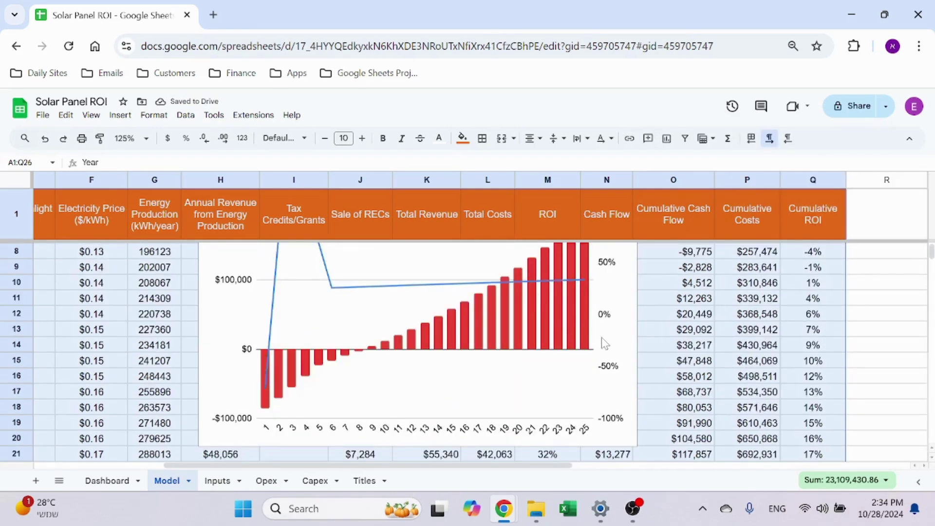
scroll(604, 343, up, 3)
scroll(624, 292, left, 1)
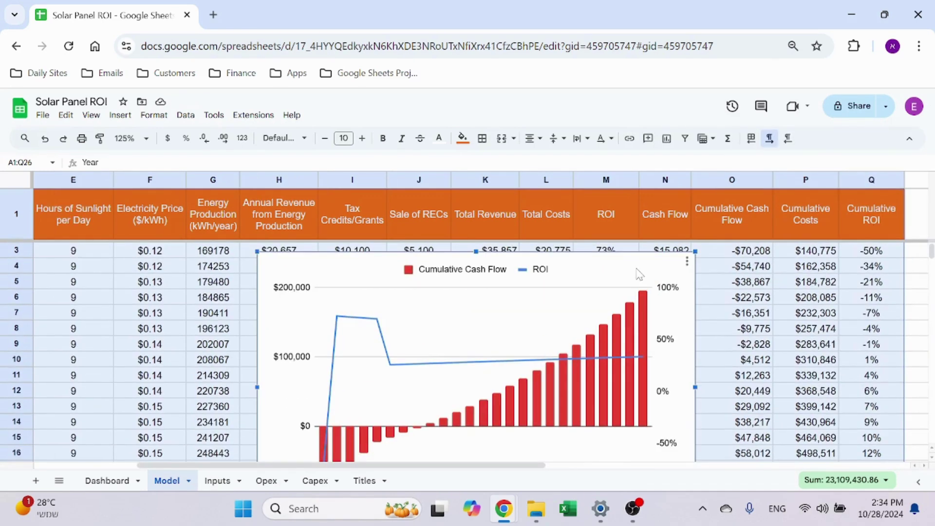
click(91, 116)
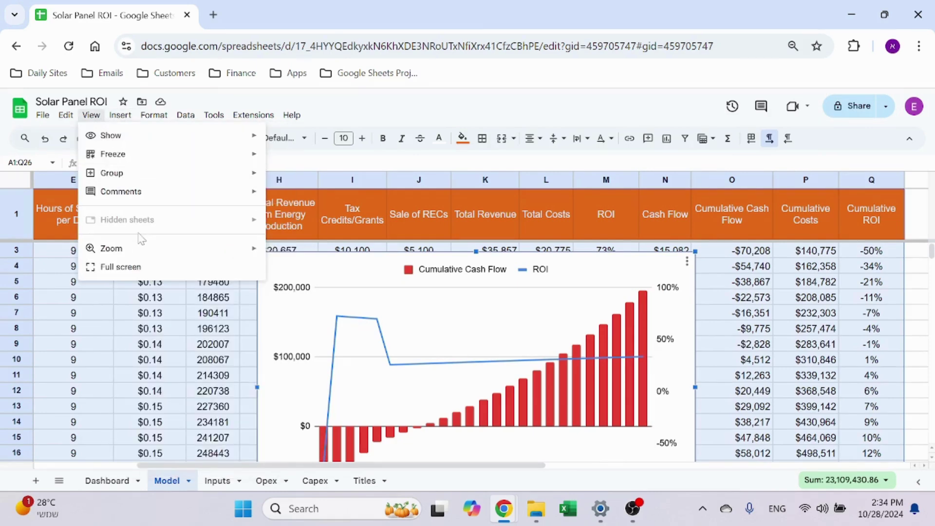
mouse_move(142, 247)
click(294, 309)
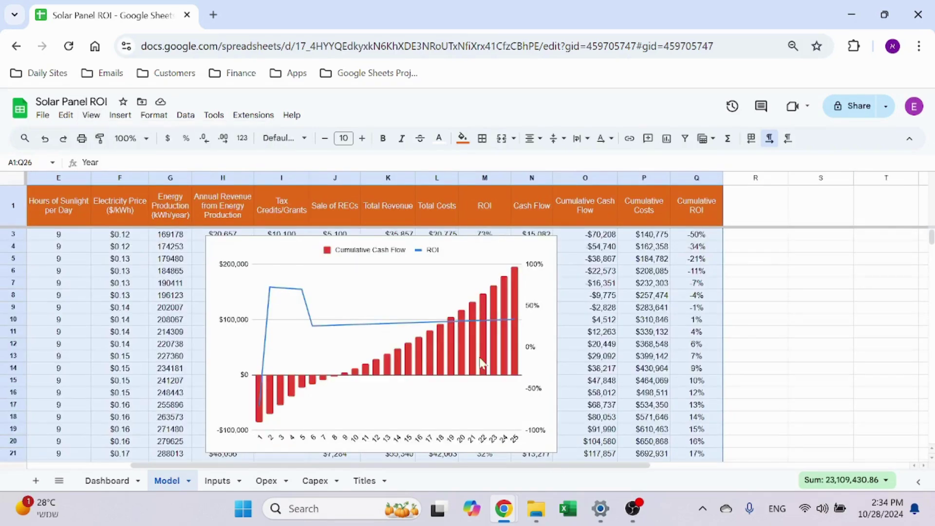
Step: Move the chart legend to the bottom and title the chart 'Cash flow V ROI'
click(427, 415)
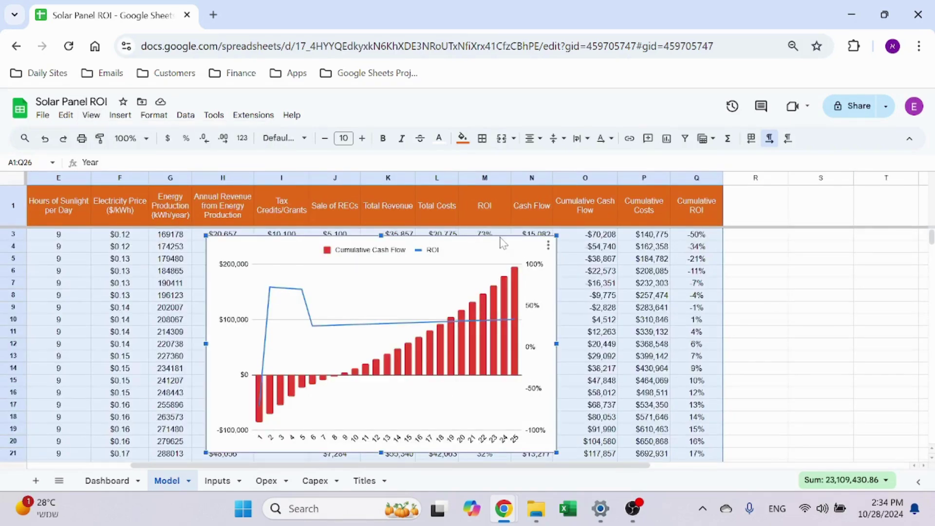
click(547, 246)
click(567, 263)
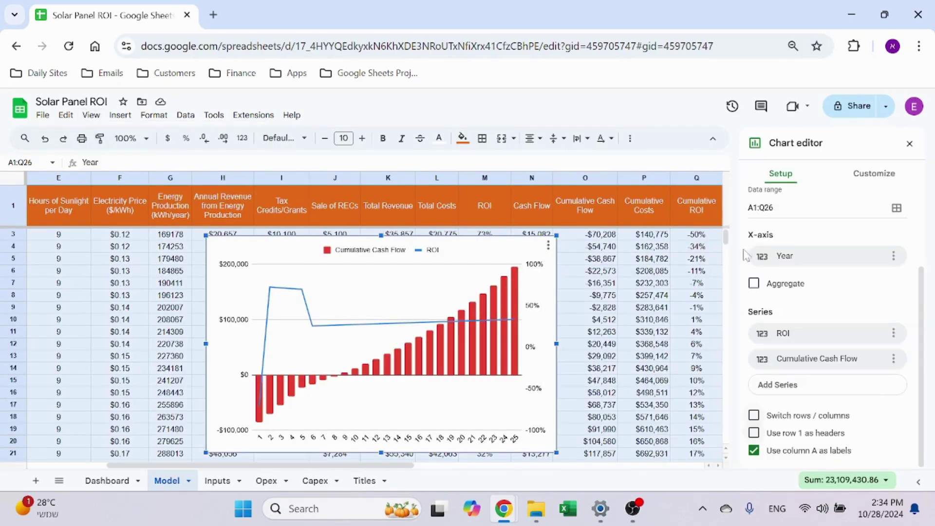
click(854, 178)
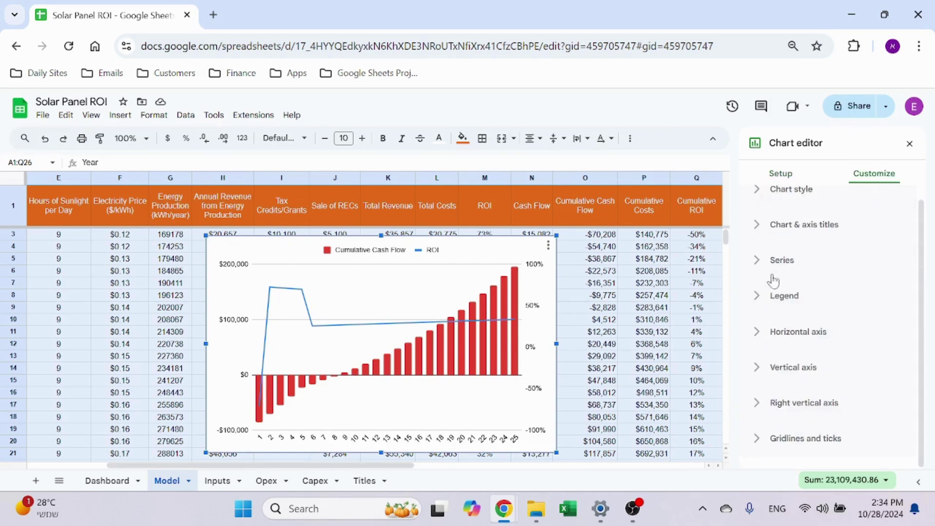
click(777, 296)
click(801, 344)
click(807, 246)
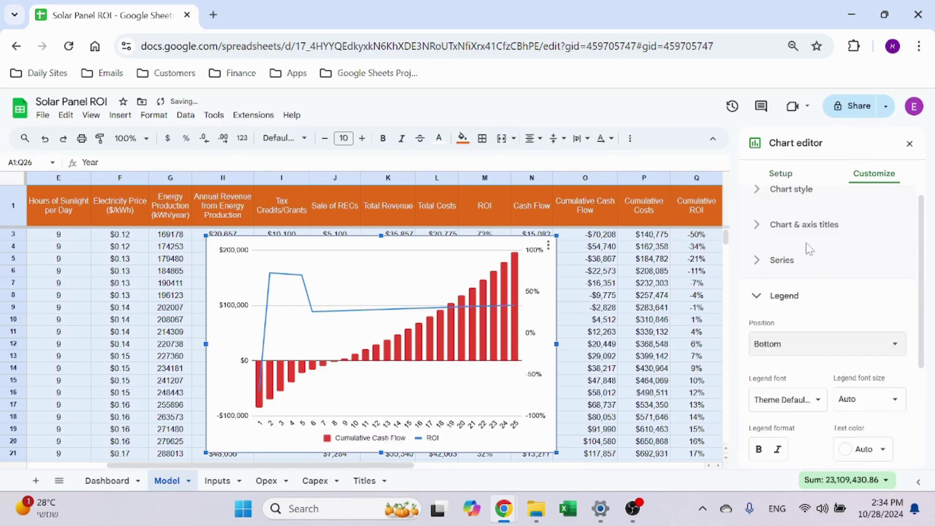
click(806, 234)
click(810, 312)
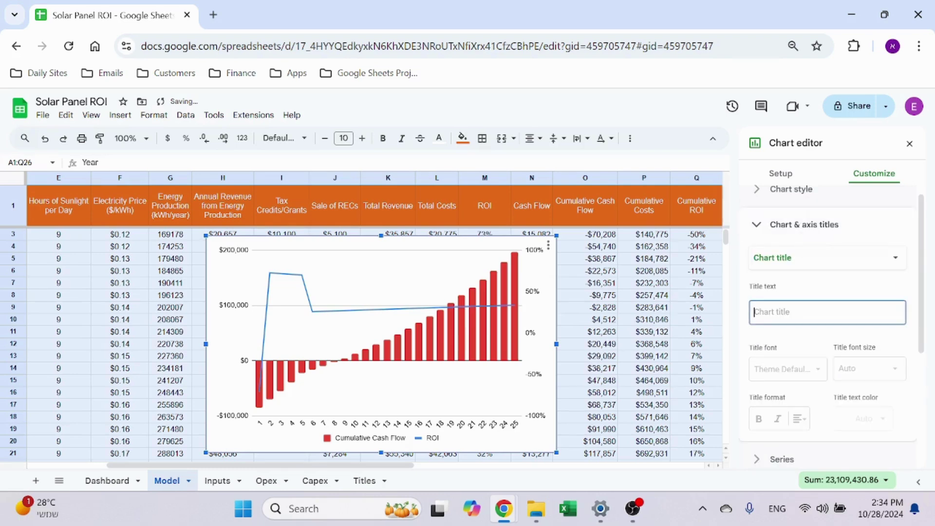
text(Cash flo)
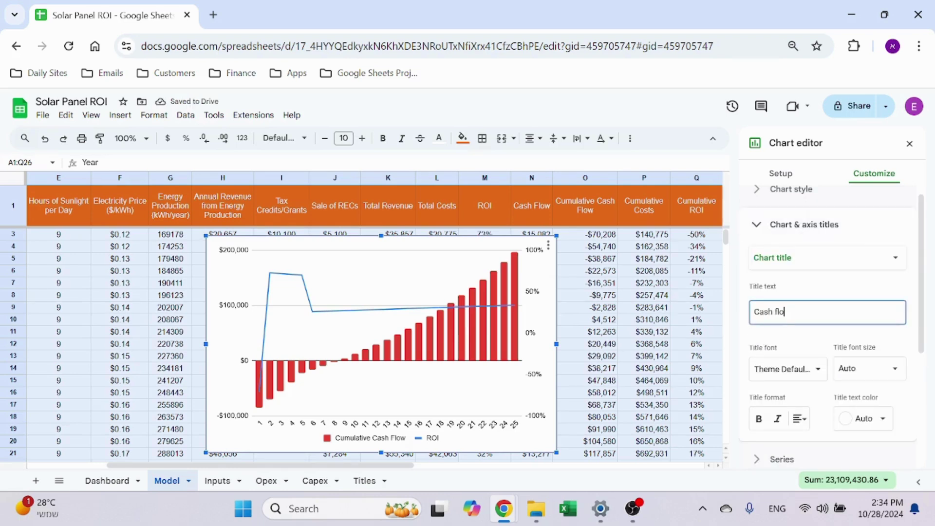
text(w V ROI)
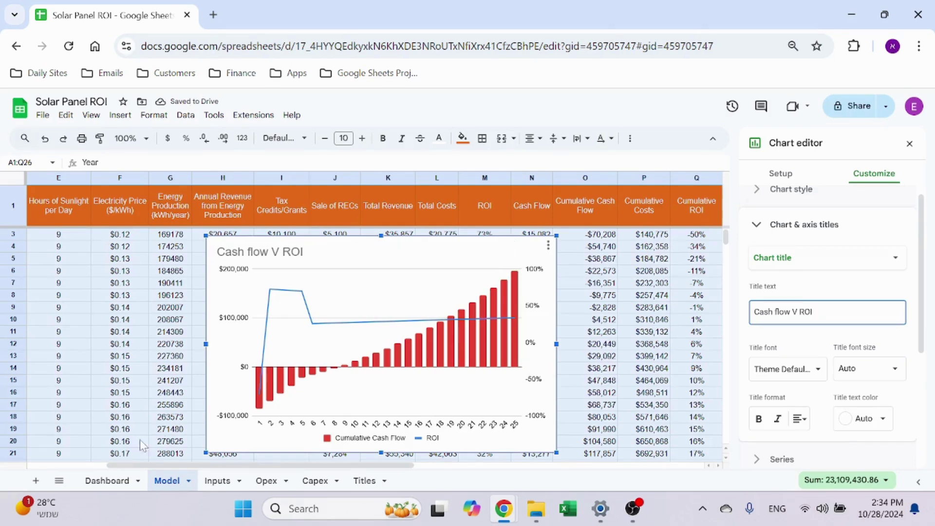
Step: Try pasting the copied chart onto the Dashboard at N9 and L5, deleting the stray Sale of RECs paste
click(107, 481)
click(808, 291)
text(Sale of RECs)
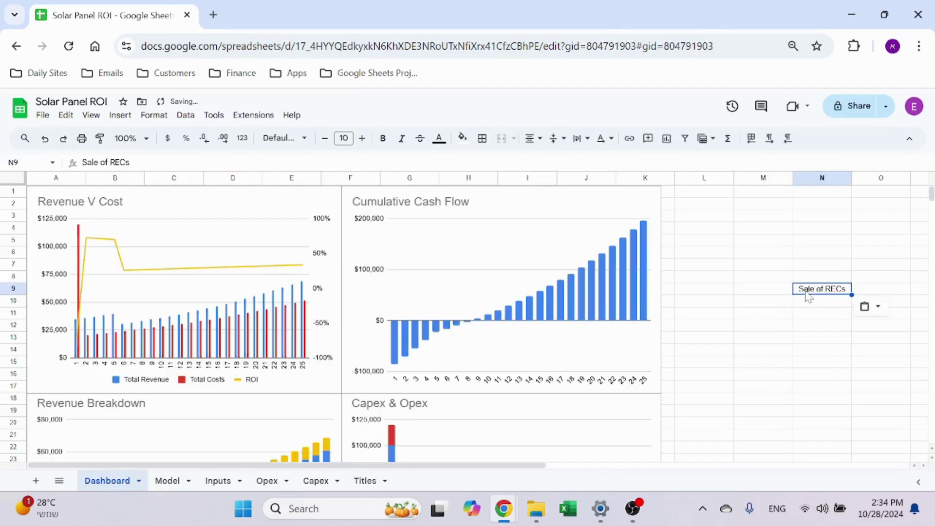
key(Delete)
click(781, 328)
click(167, 480)
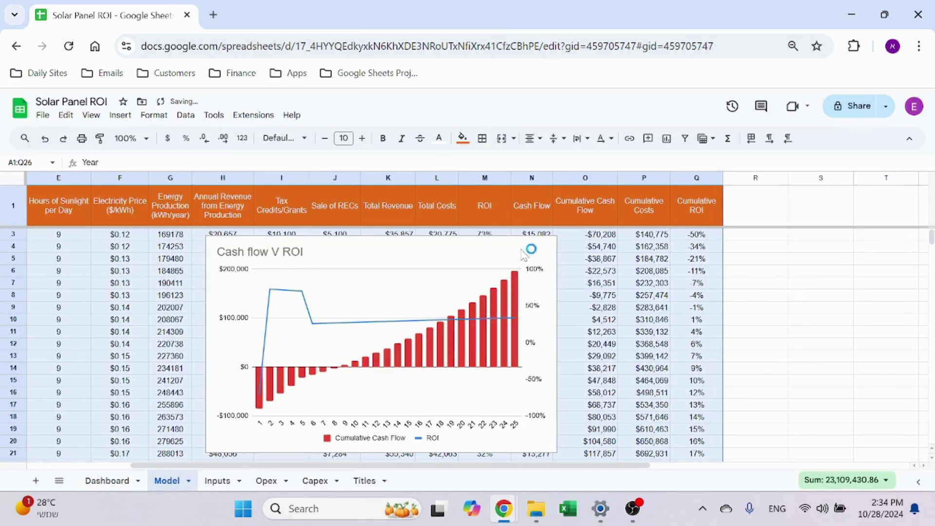
click(107, 481)
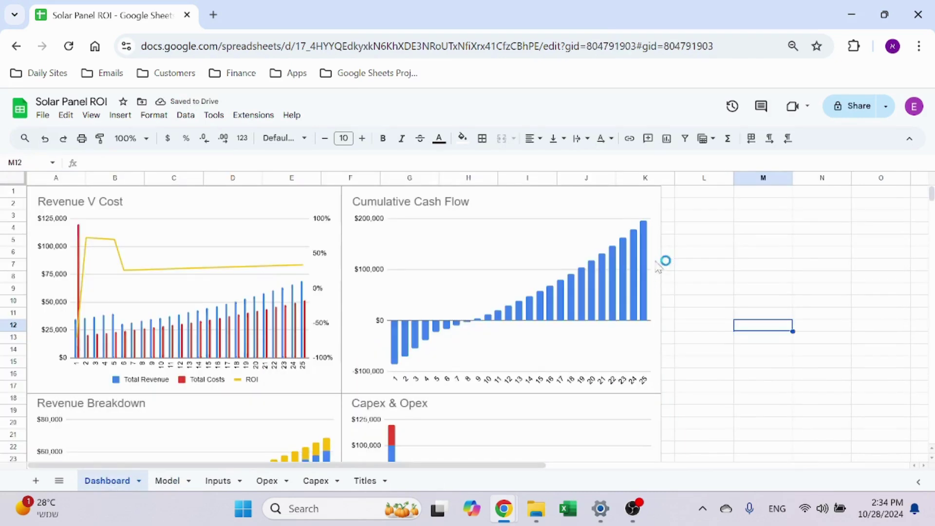
click(731, 242)
key(ctrl+v)
click(167, 481)
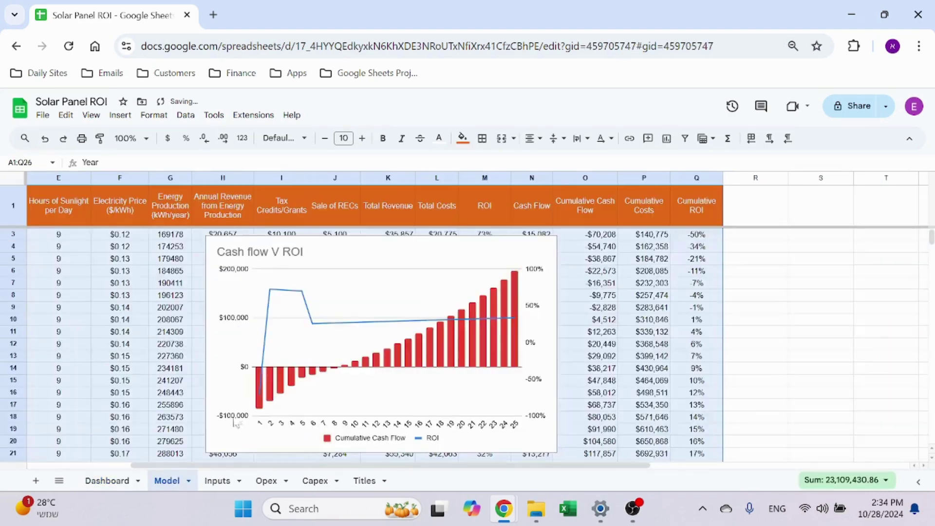
Step: Replace the Cash flow V ROI chart's series with only Total Costs
click(484, 246)
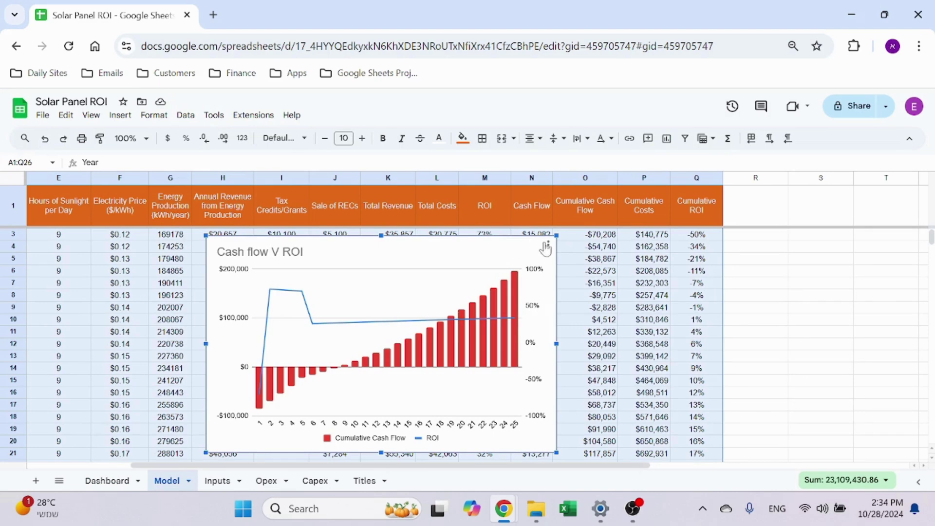
click(548, 246)
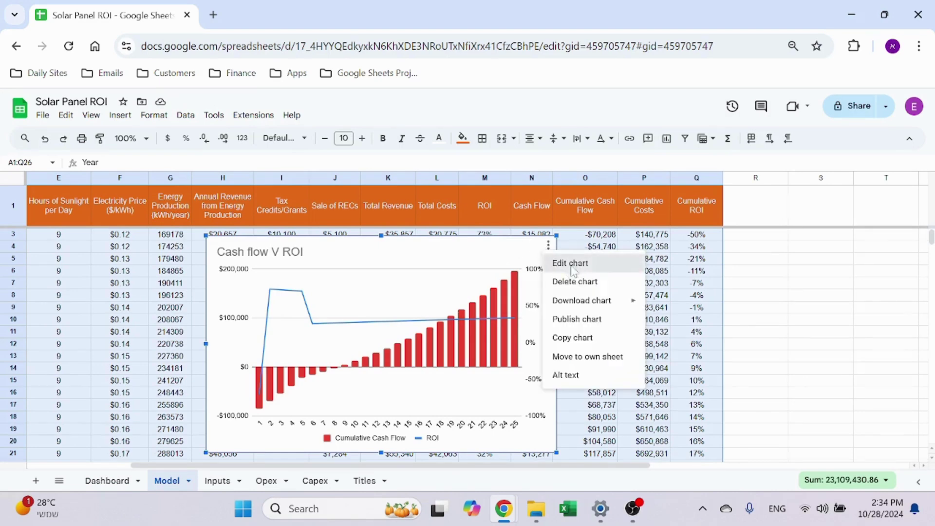
click(580, 265)
scroll(874, 373, down, 2)
click(893, 357)
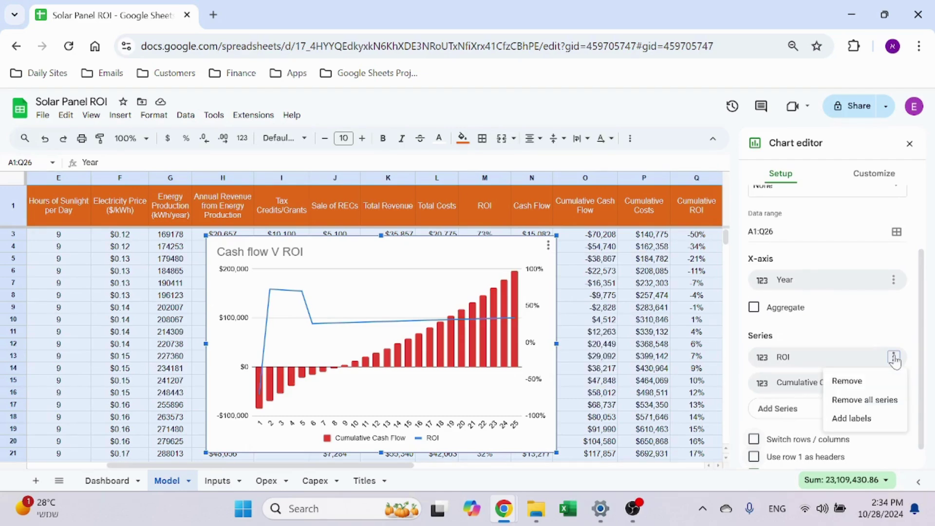
click(866, 399)
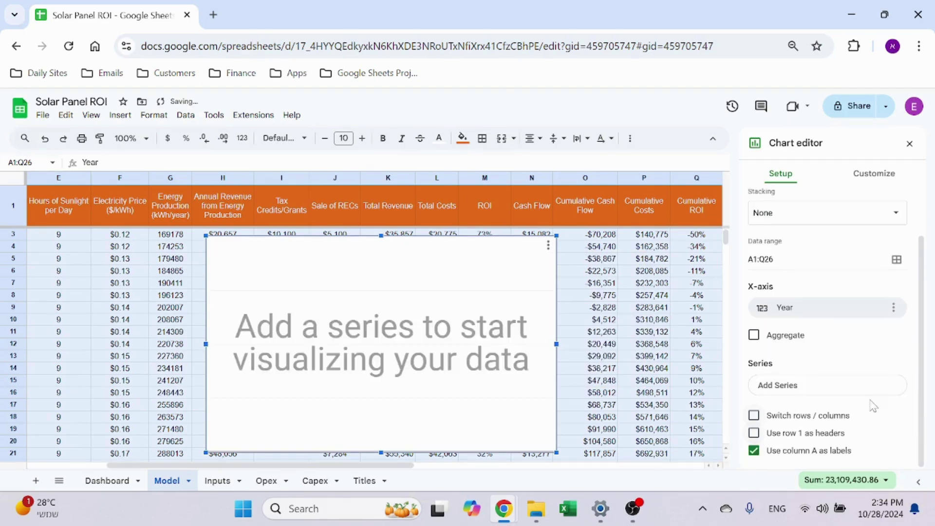
click(787, 386)
click(789, 395)
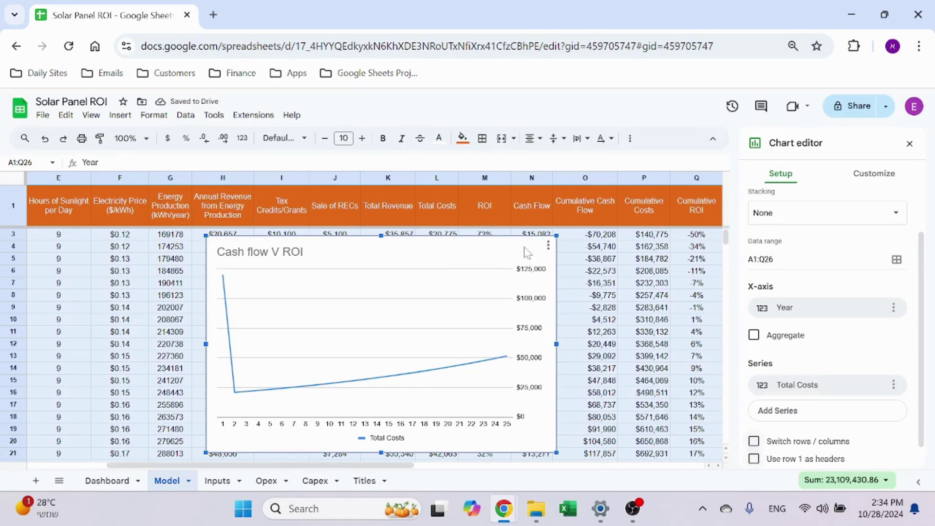
click(633, 248)
Step: Remove the Model sheet's chart and scroll through the Dashboard's charts
key(ctrl+z)
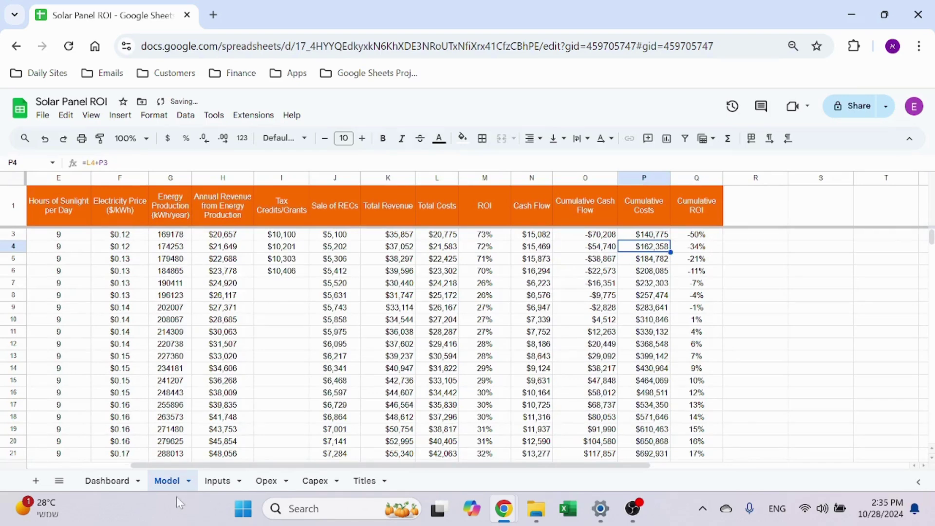
click(108, 481)
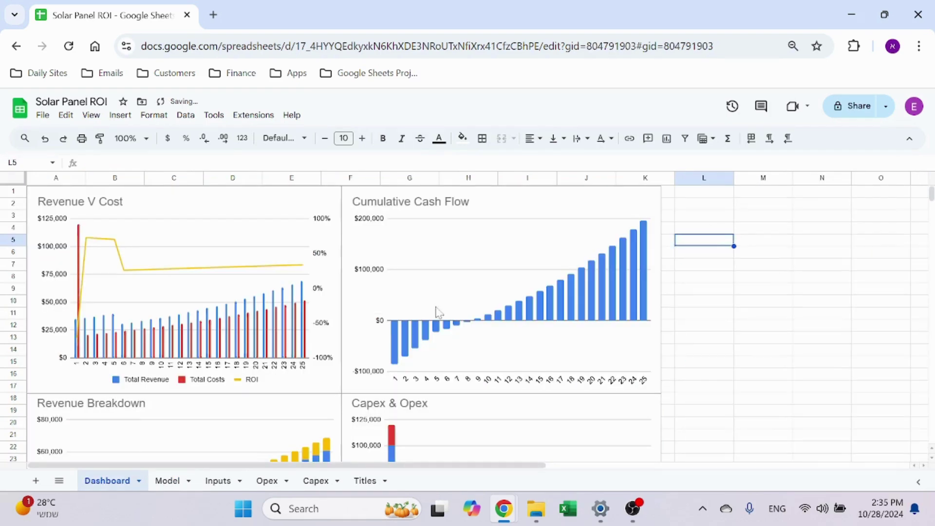
scroll(431, 427, down, 3)
scroll(431, 427, up, 3)
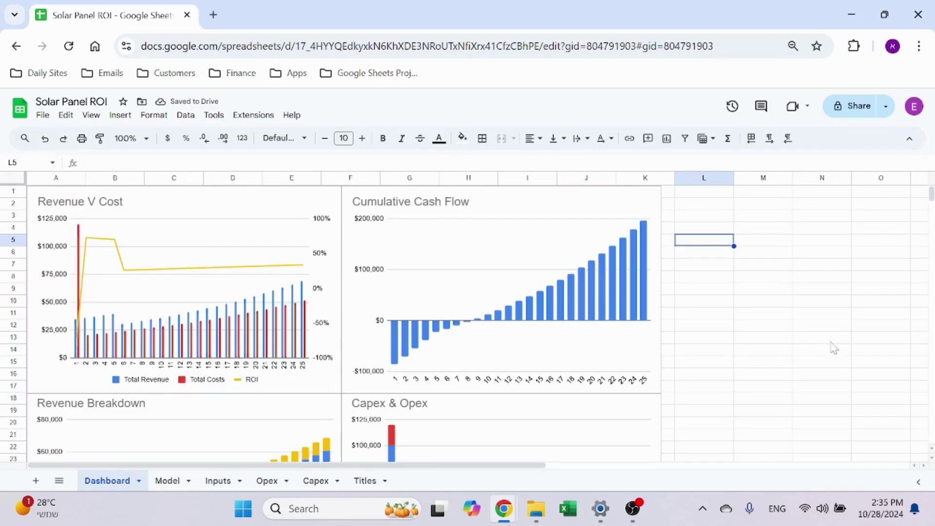